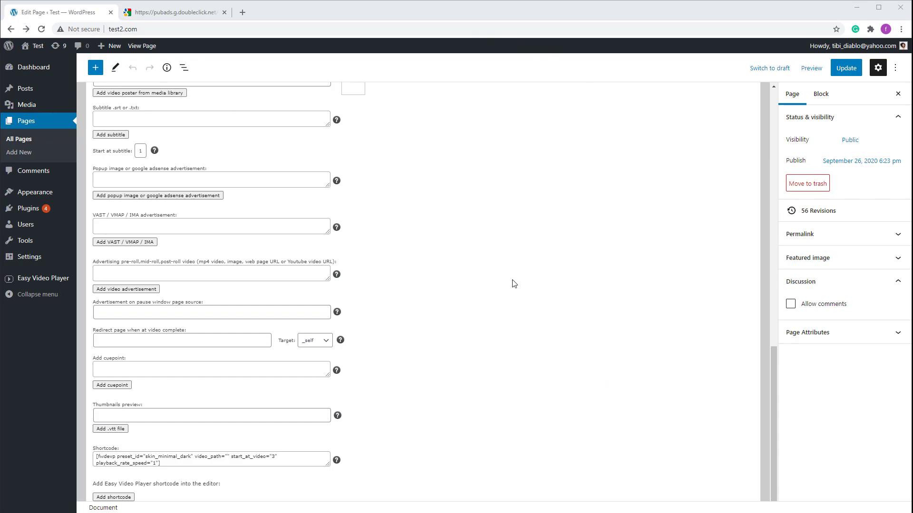
In Easy Video Player general settings, toggle 'Keep shortcode generator input values' to no and back to yes.
scroll(511, 317, "up", 3)
scroll(468, 319, "up", 1)
scroll(381, 321, "down", 3)
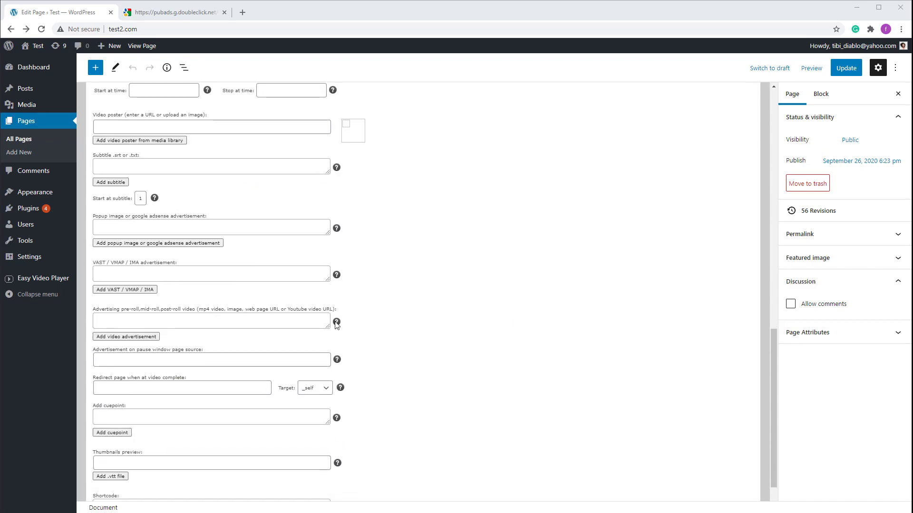
scroll(356, 285, "up", 2)
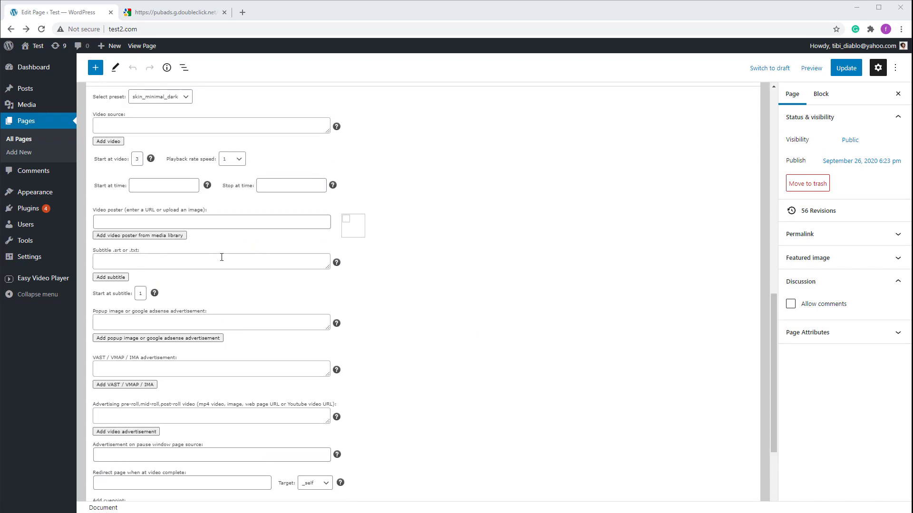
scroll(523, 332, "up", 2)
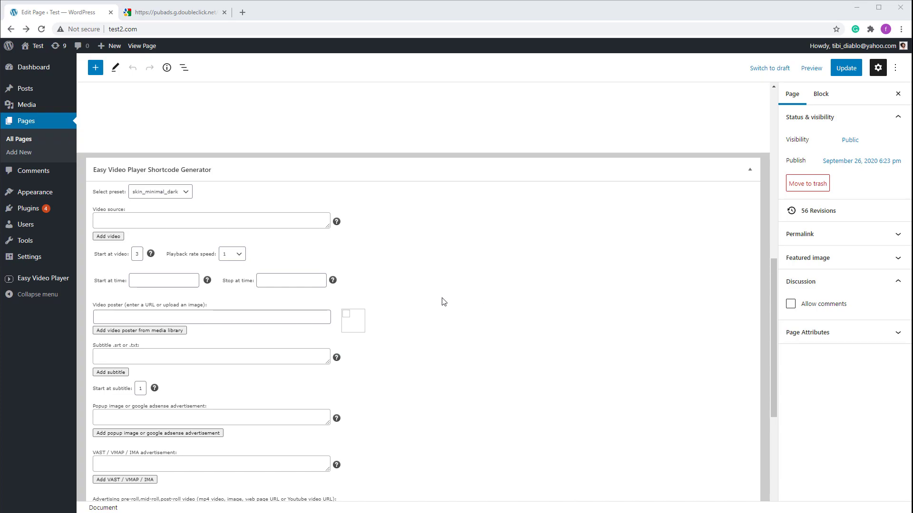
scroll(460, 266, "down", 2)
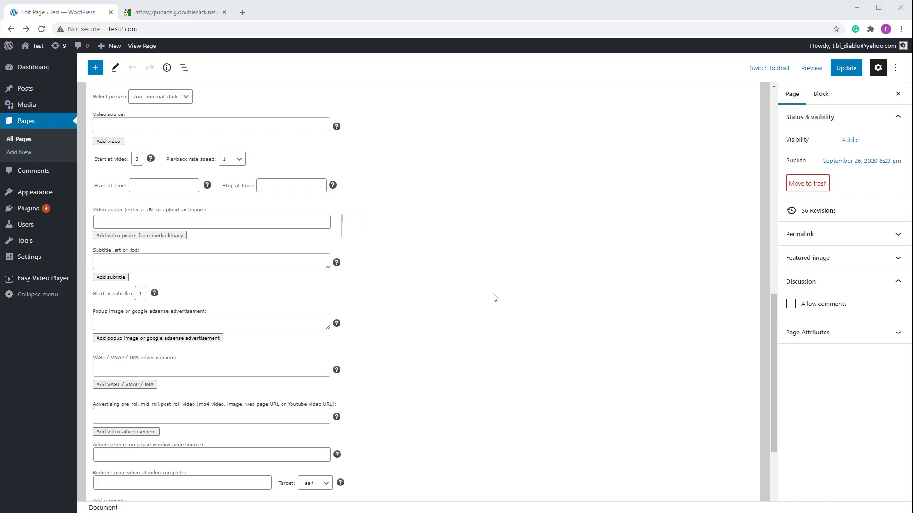
scroll(278, 302, "down", 3)
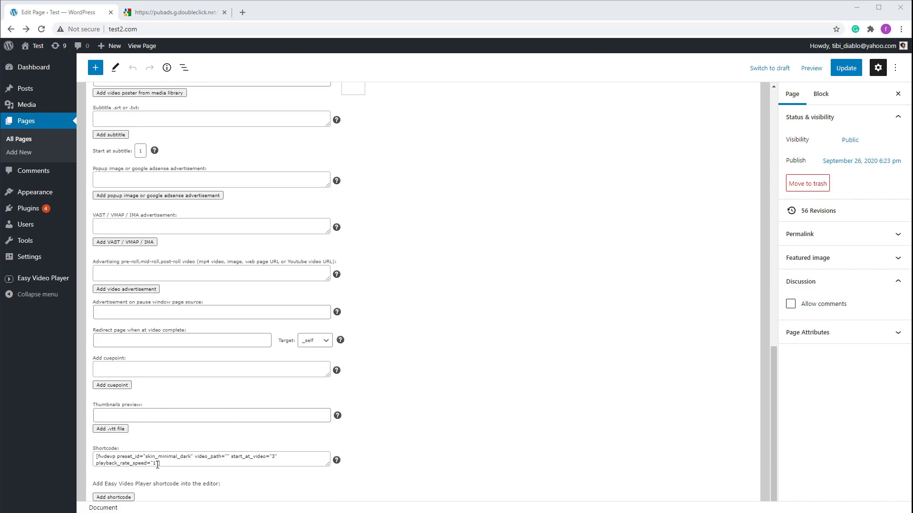
scroll(474, 350, "up", 1)
scroll(489, 351, "up", 3)
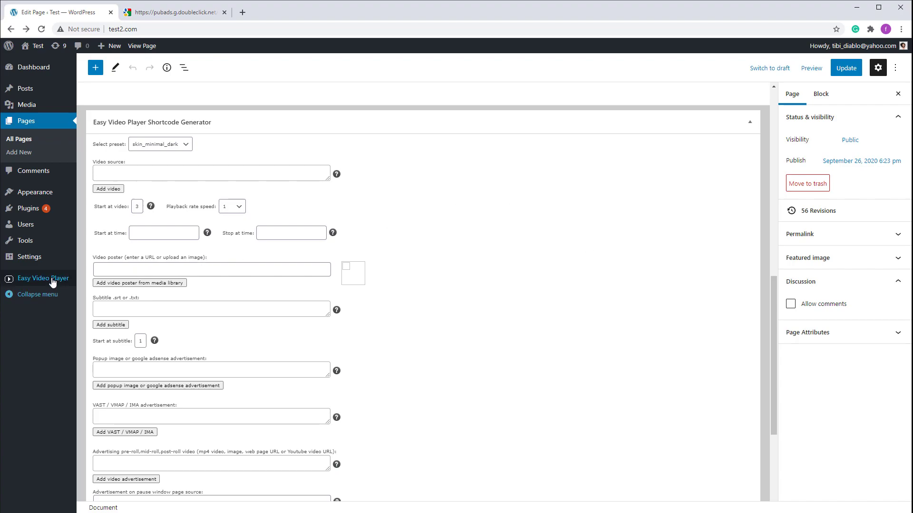
left_click(109, 281)
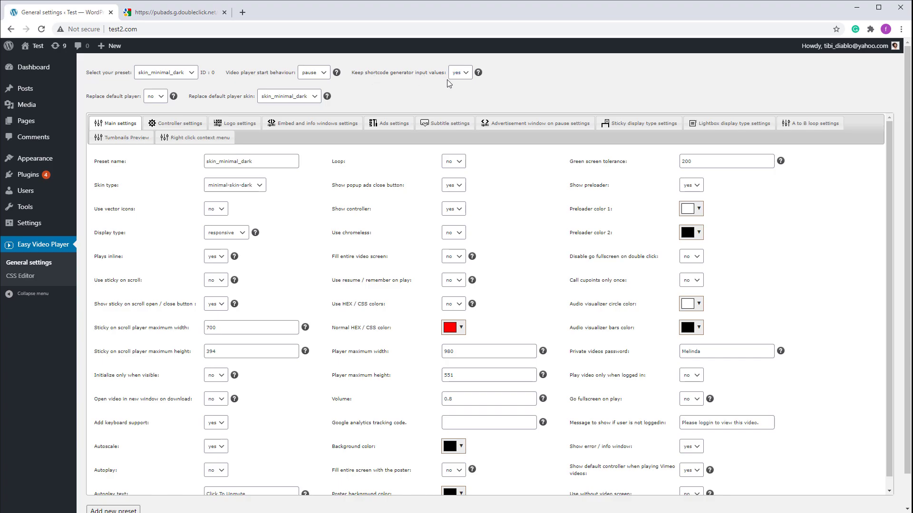
left_click(459, 78)
left_click(458, 90)
left_click(462, 73)
left_click(462, 74)
Set 'Keep shortcode generator input values' to no and update the preset settings.
scroll(84, 304, "down", 1)
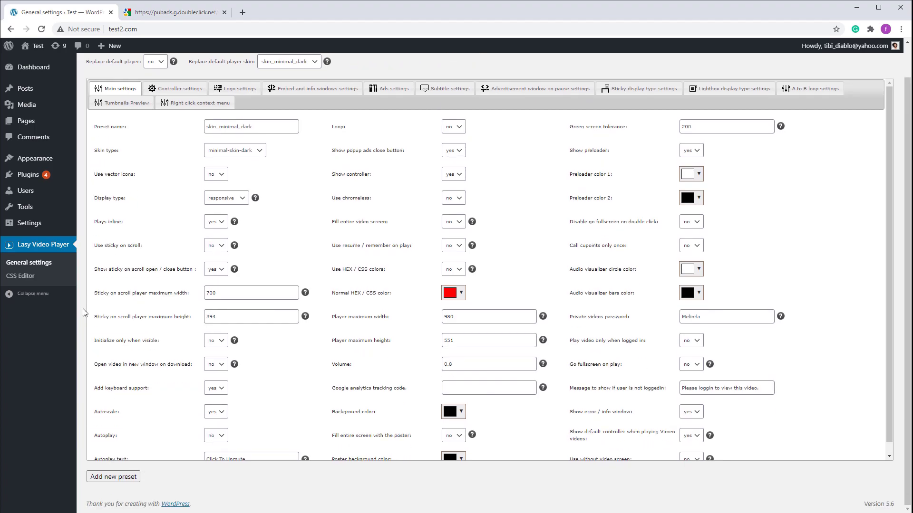
scroll(454, 85, "up", 1)
left_click(459, 74)
left_click(461, 89)
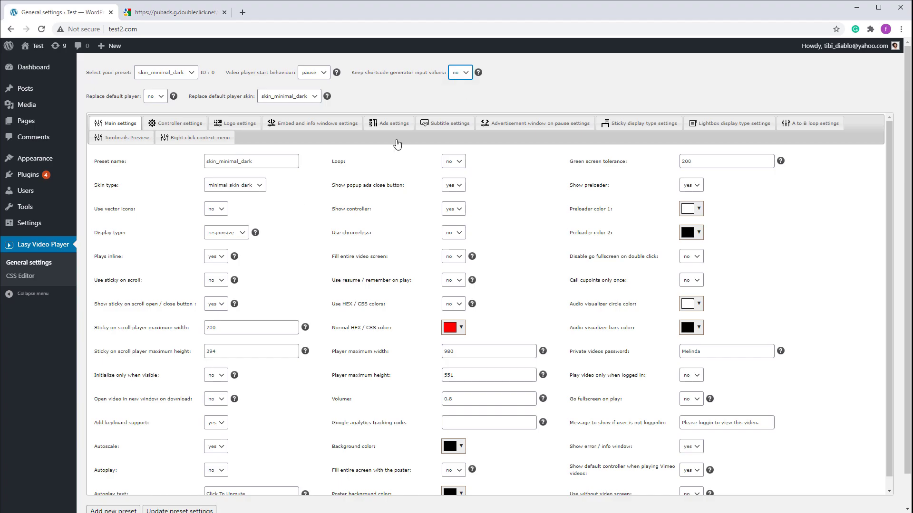
scroll(69, 328, "down", 1)
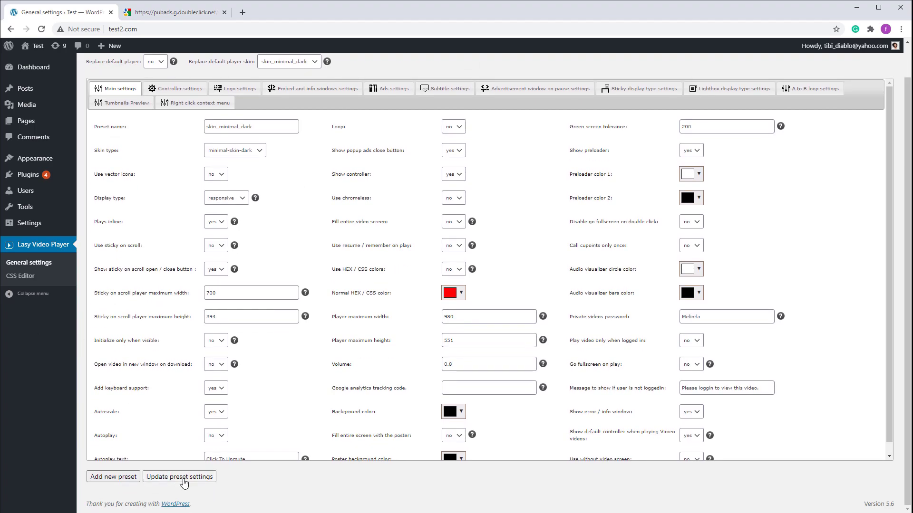
left_click(183, 481)
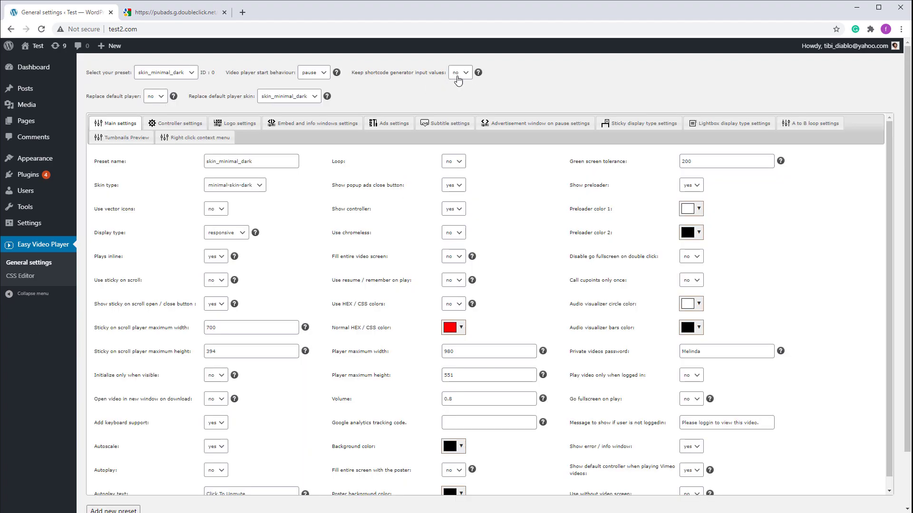
Set 'Keep shortcode generator input values' back to yes and update the preset settings again.
scroll(152, 452, "down", 2)
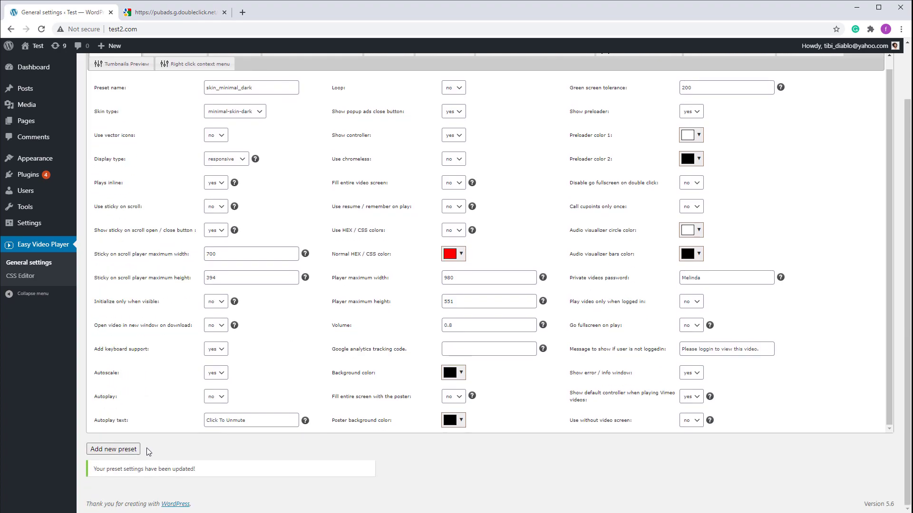
scroll(171, 442, "up", 2)
left_click(459, 72)
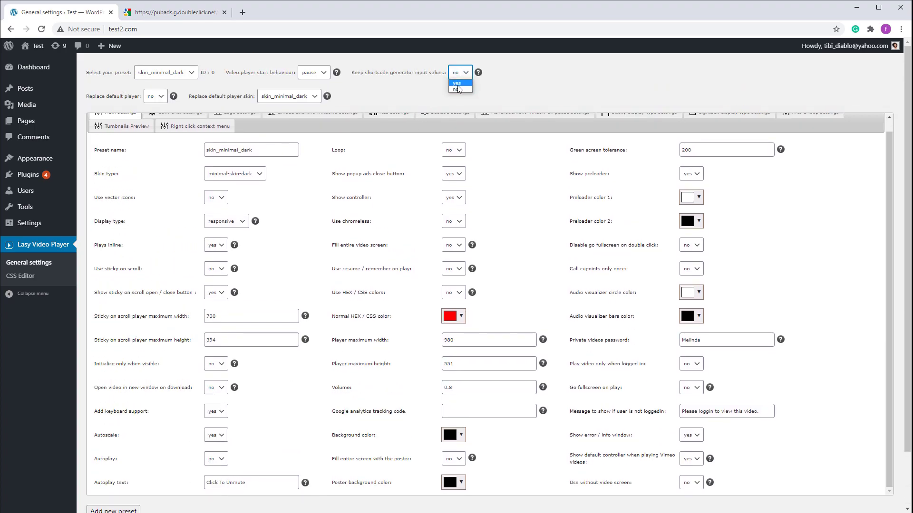
left_click(459, 89)
scroll(350, 299, "down", 2)
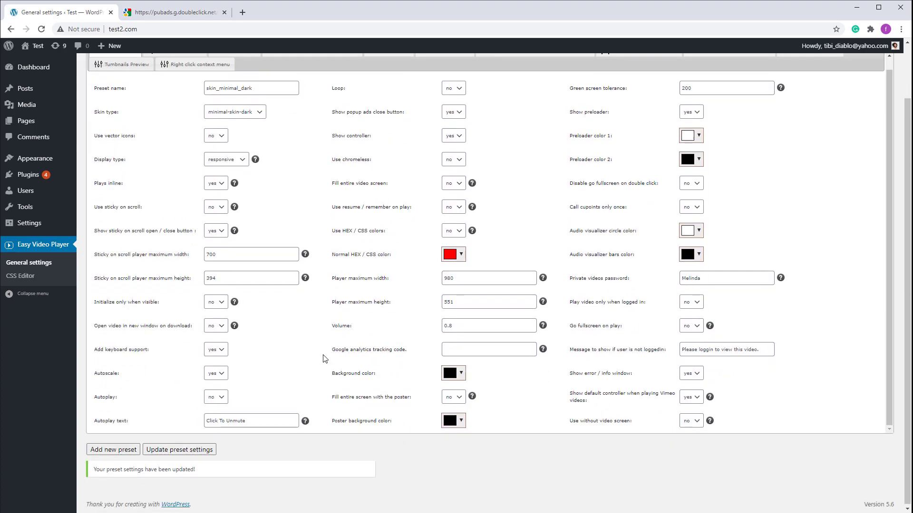
left_click(194, 451)
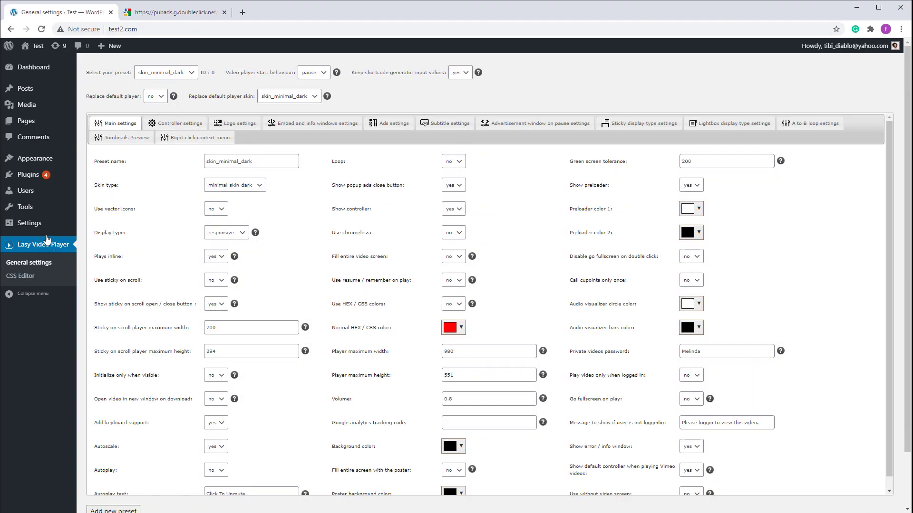
Open the Test page, delete the old shortcode from its block, and copy the VMAP ad URL.
mouse_move(26, 120)
left_click(106, 124)
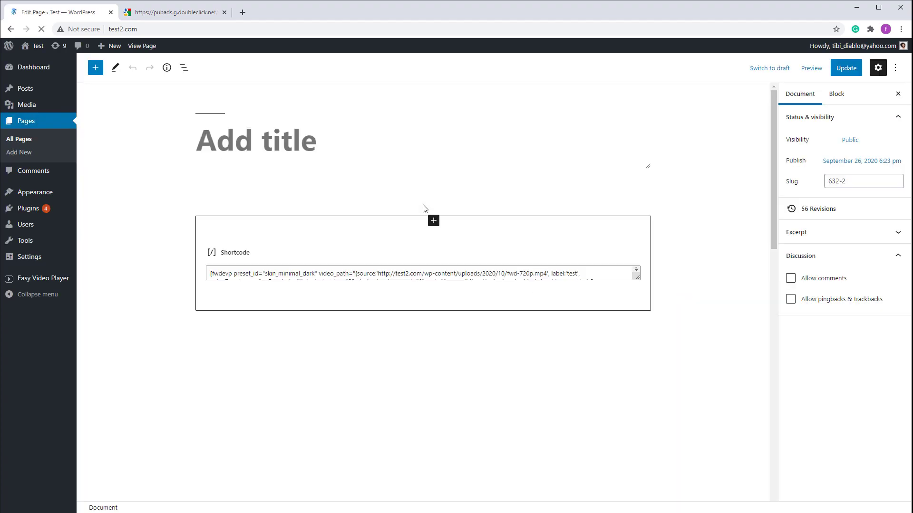
left_click(371, 286)
key("ctrl+a")
key("BackSpace")
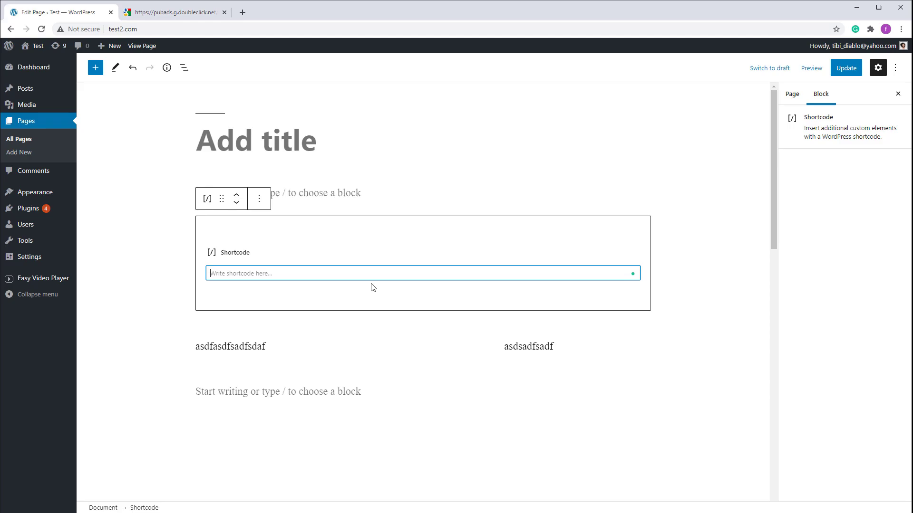
scroll(180, 243, "down", 5)
scroll(155, 240, "down", 8)
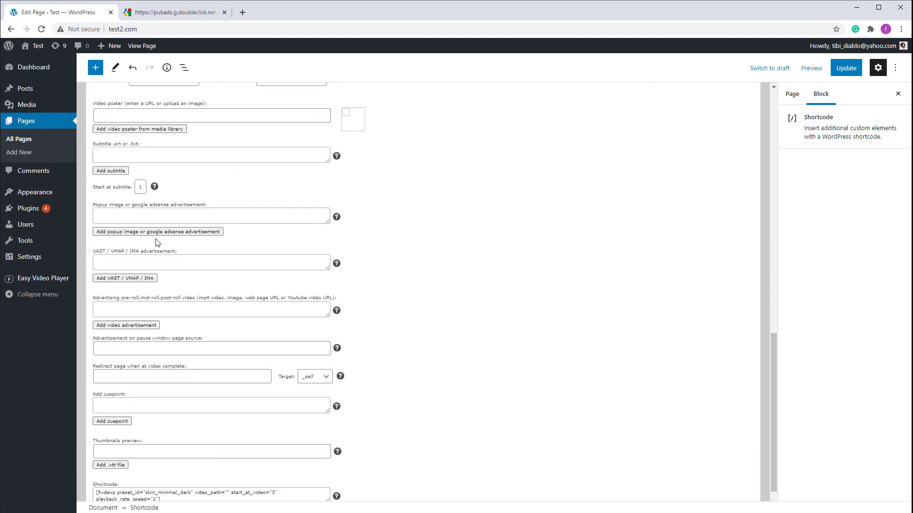
left_click(175, 12)
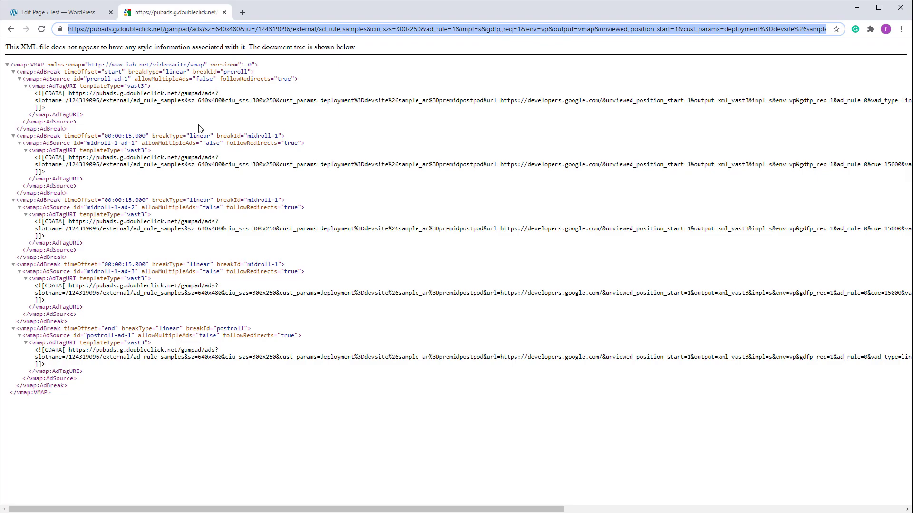
left_click(83, 13)
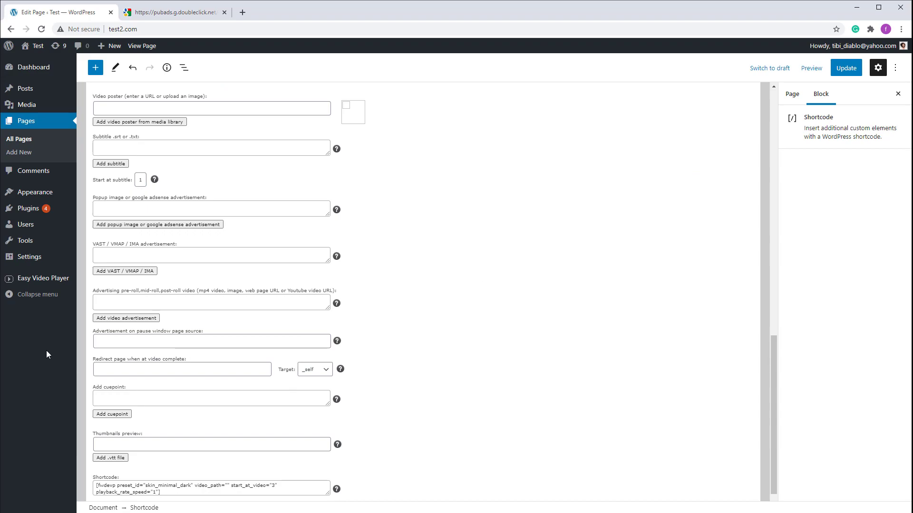
Add the pasted doubleclick VMAP URL as a VAST / VMAP / IMA ad source.
left_click(126, 271)
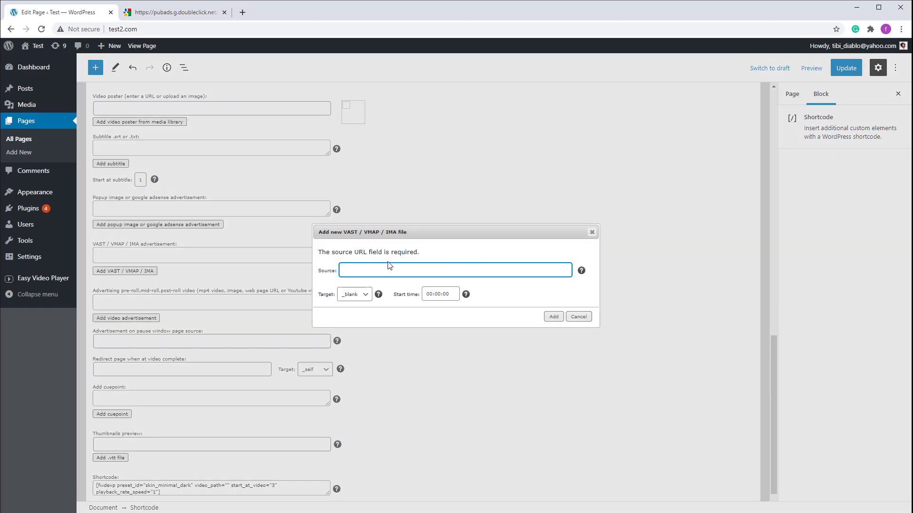
key("ctrl+v")
left_click(552, 317)
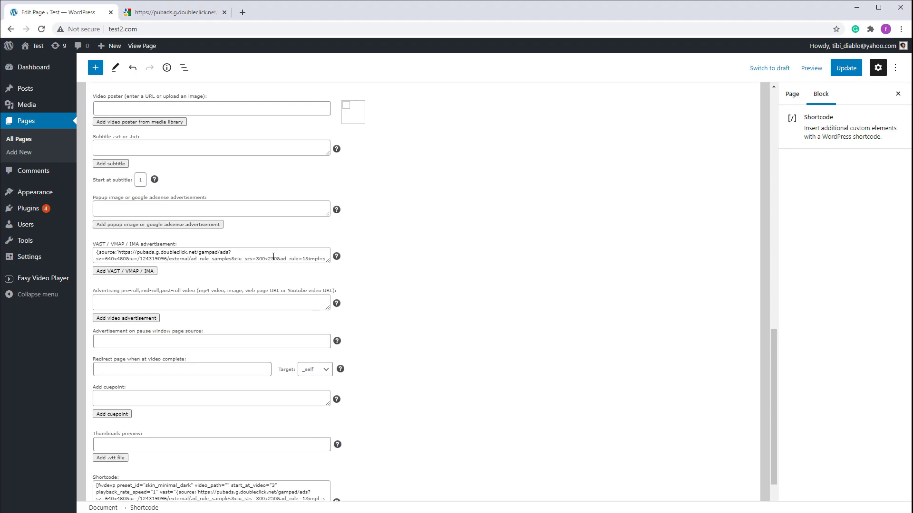
left_click(213, 261)
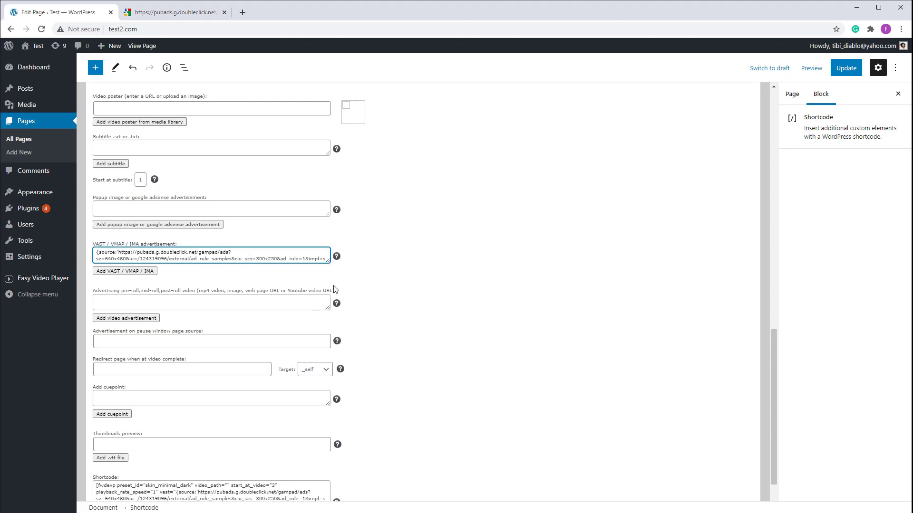
left_click_drag(329, 259, 329, 291)
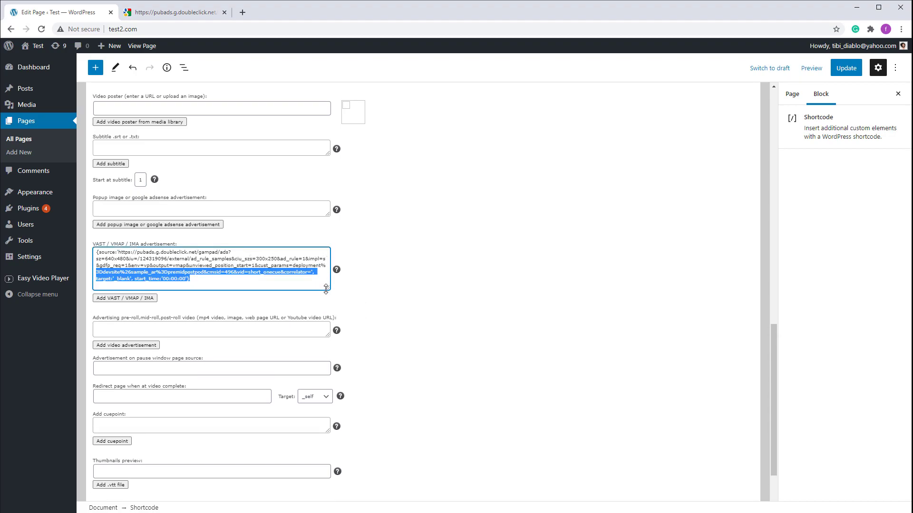
left_click(466, 241)
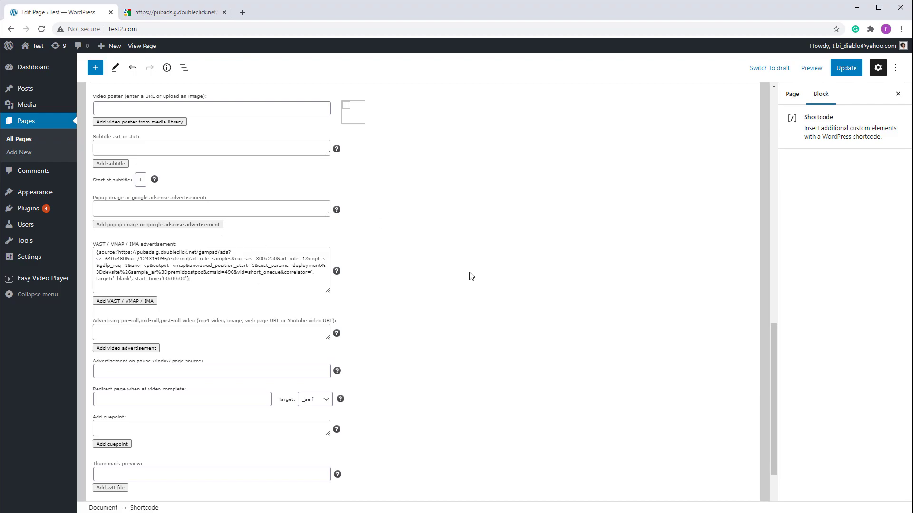
scroll(471, 276, "down", 2)
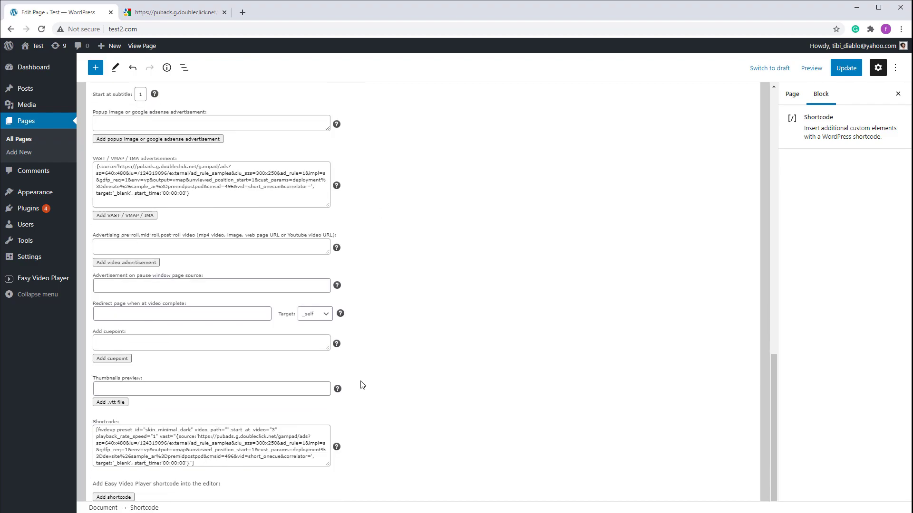
scroll(485, 367, "up", 4)
scroll(460, 336, "up", 2)
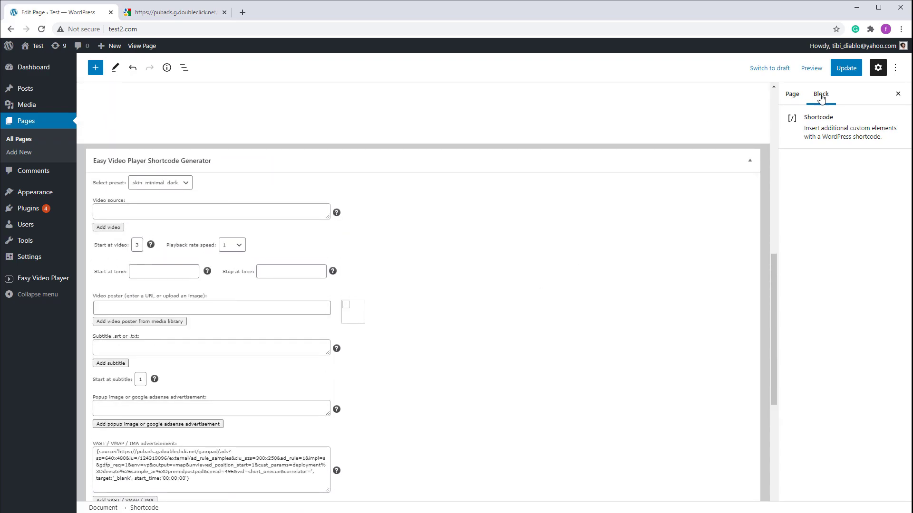
Update the page and reload the editor to confirm the VAST entry and shortcode persist.
left_click(846, 68)
scroll(447, 267, "down", 4)
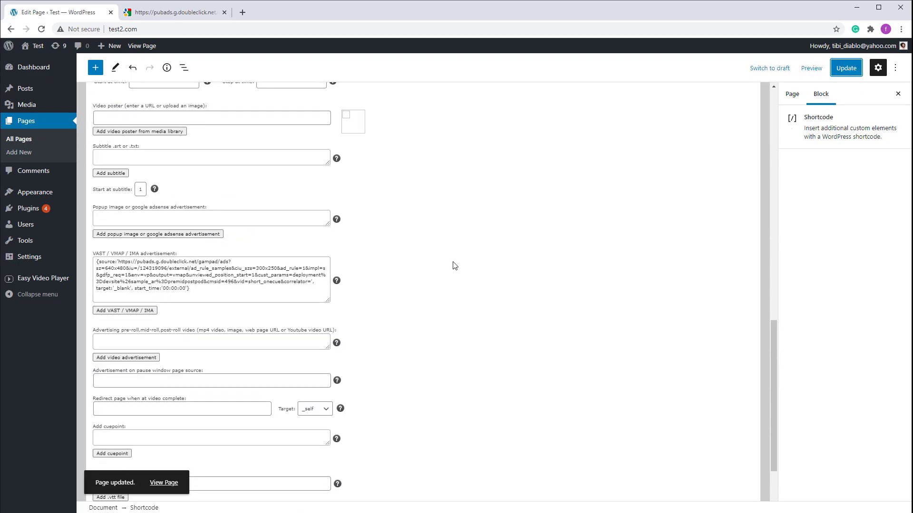
left_click(34, 67)
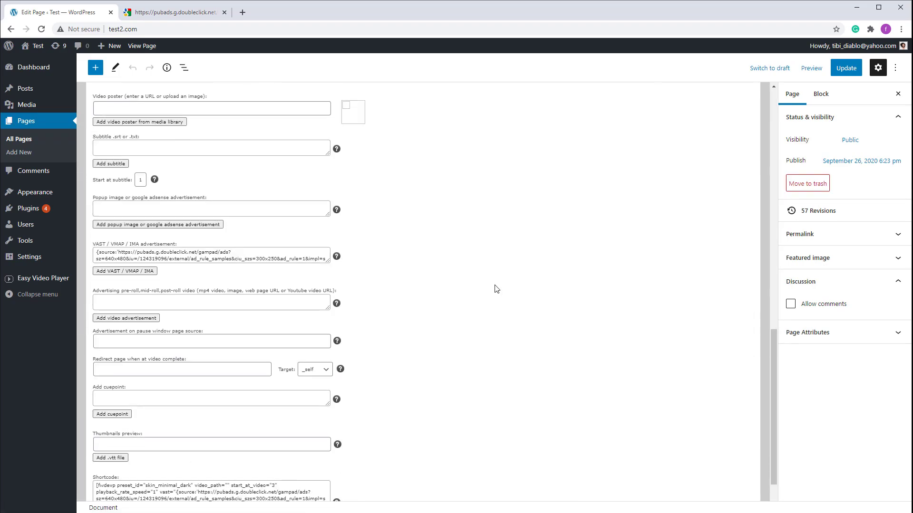
scroll(496, 289, "down", 1)
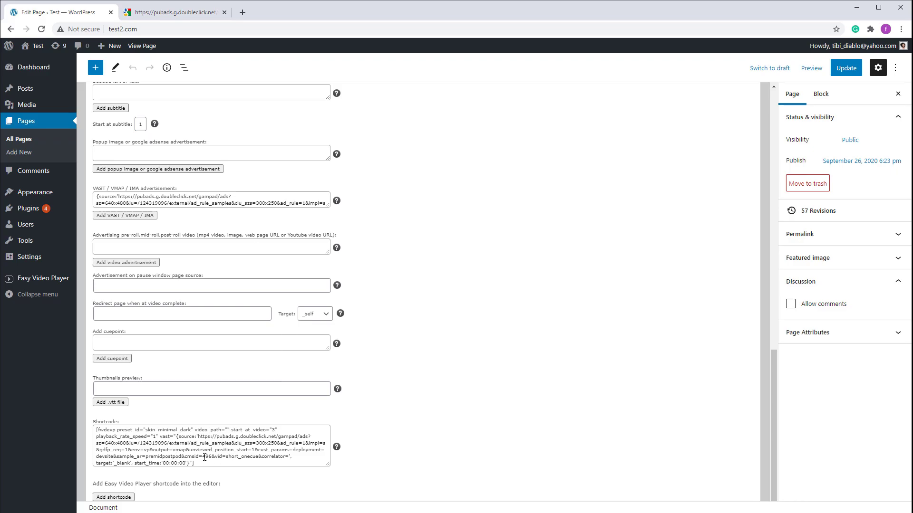
scroll(428, 408, "up", 5)
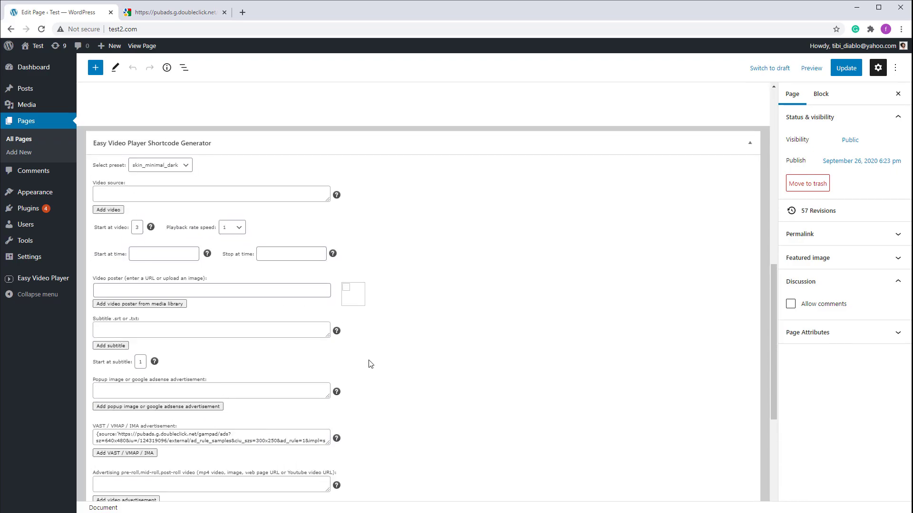
Add a video source labelled 'test' using fwd-720p.mp4 from the Media Library.
left_click(109, 210)
left_click(358, 251)
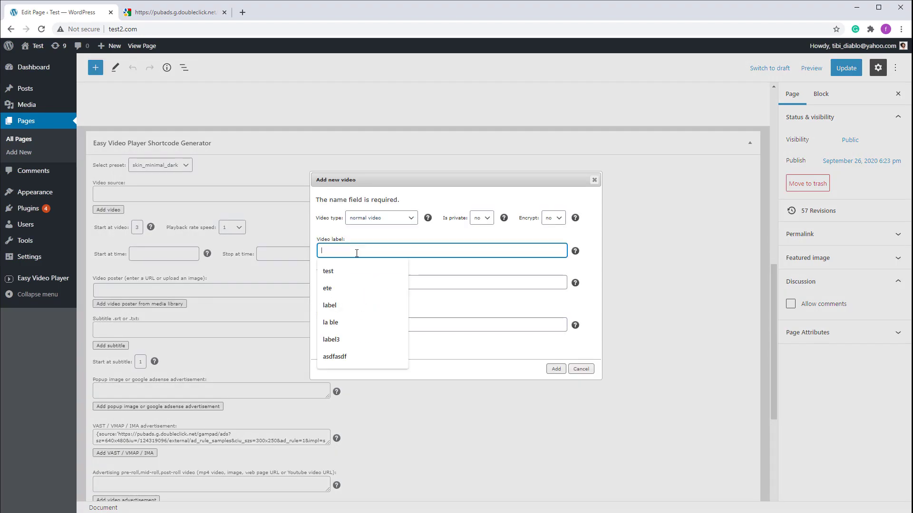
type("test")
left_click(352, 296)
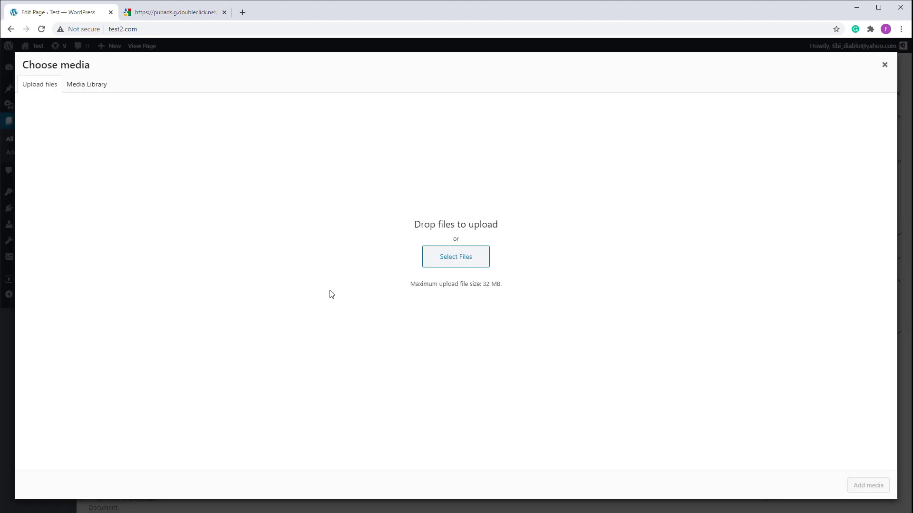
left_click(100, 89)
left_click(54, 162)
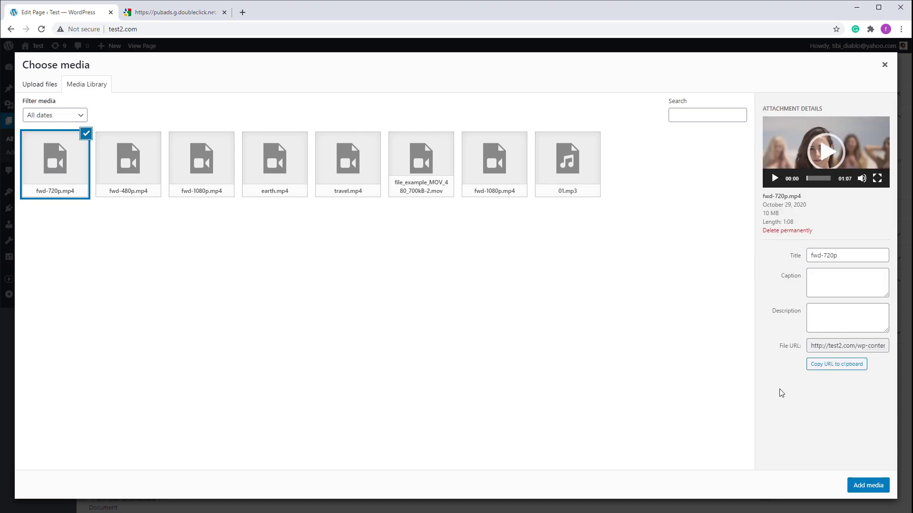
left_click(868, 485)
left_click(555, 370)
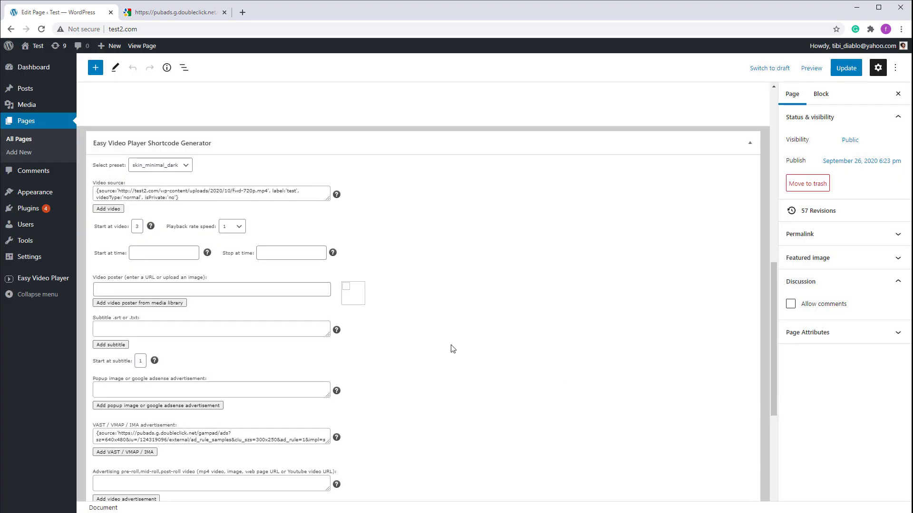
Update the page and reload the editor with F5.
left_click(845, 69)
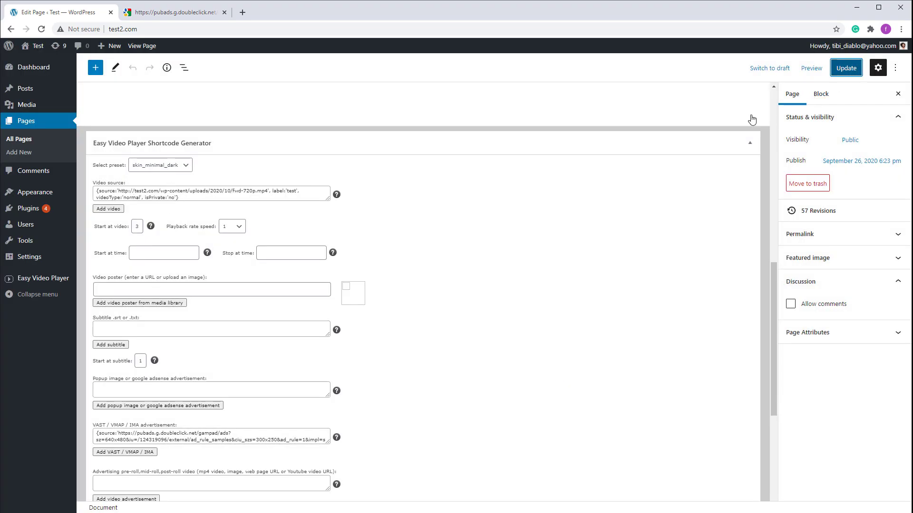
key("F5")
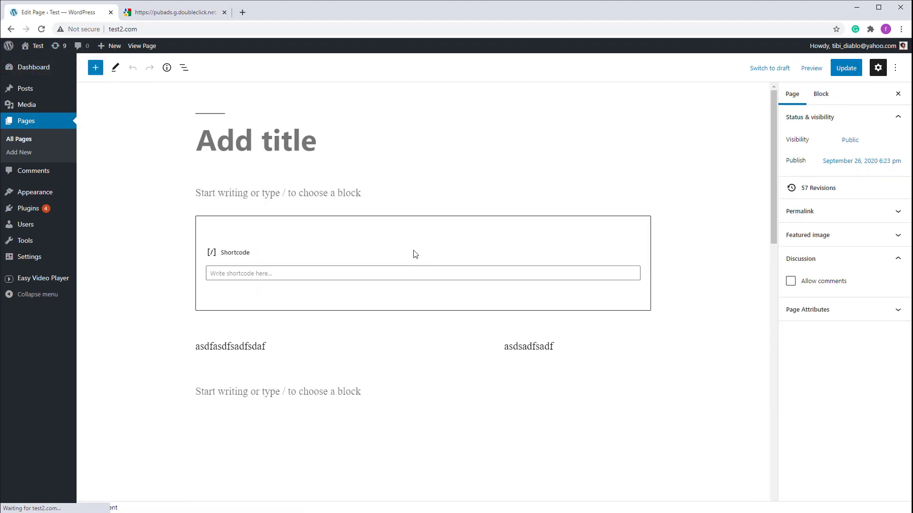
scroll(363, 187, "down", 10)
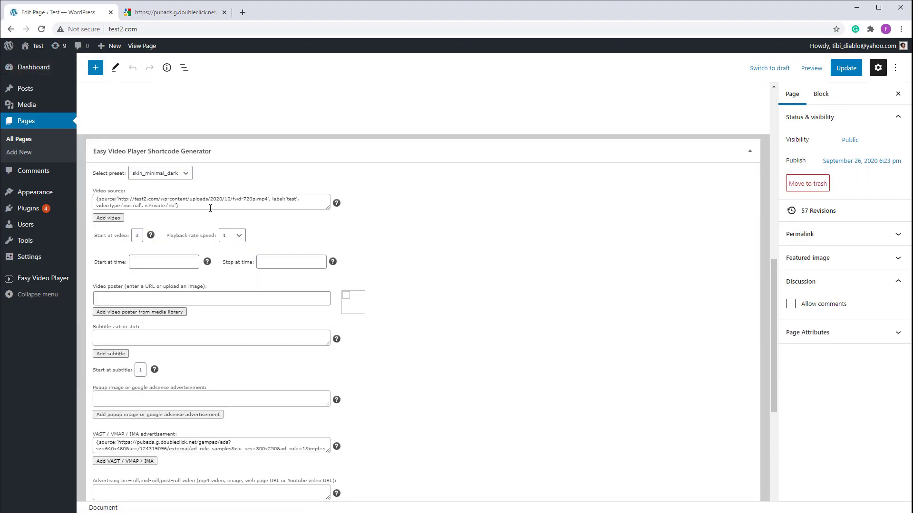
triple_click(210, 208)
scroll(423, 287, "down", 5)
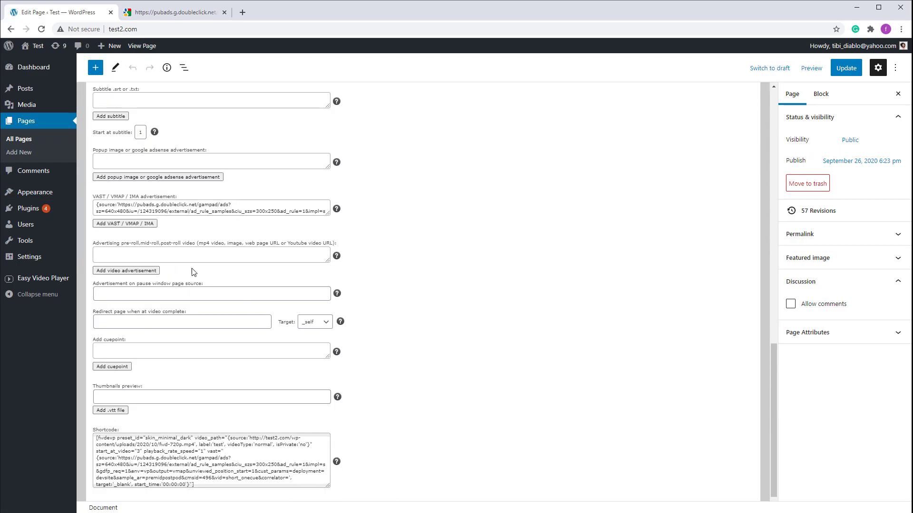
triple_click(217, 209)
left_click(194, 294)
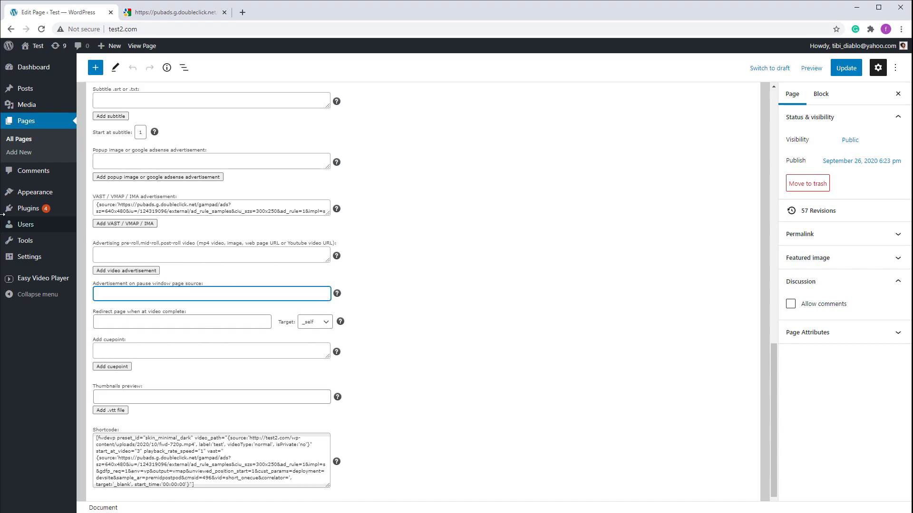
In a new Posts tab, edit 'Hello world!' and inspect its generated shortcode, then go back.
mouse_move(26, 88)
right_click(102, 90)
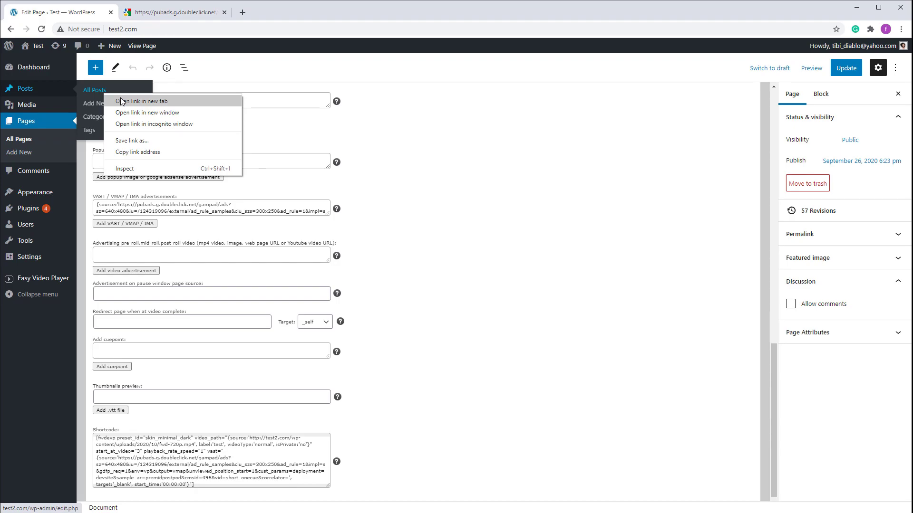
left_click(114, 98)
left_click(180, 14)
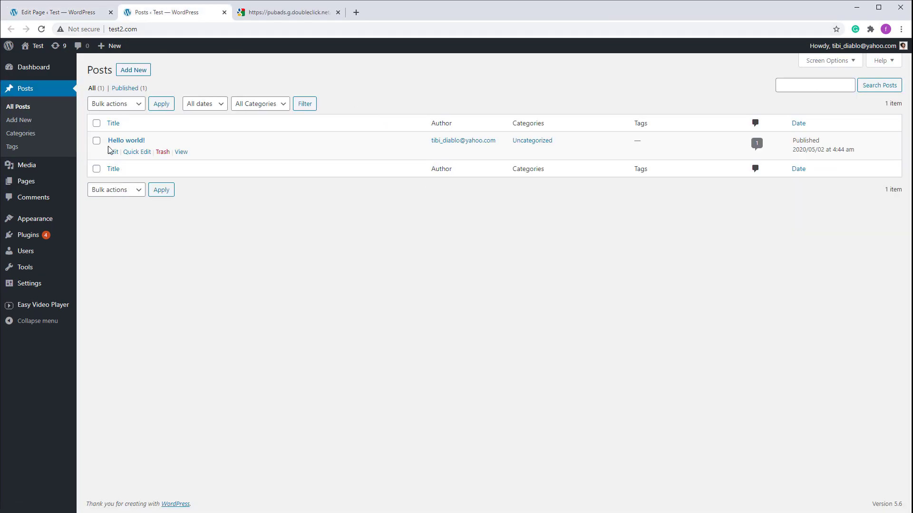
left_click(112, 152)
scroll(380, 247, "down", 2)
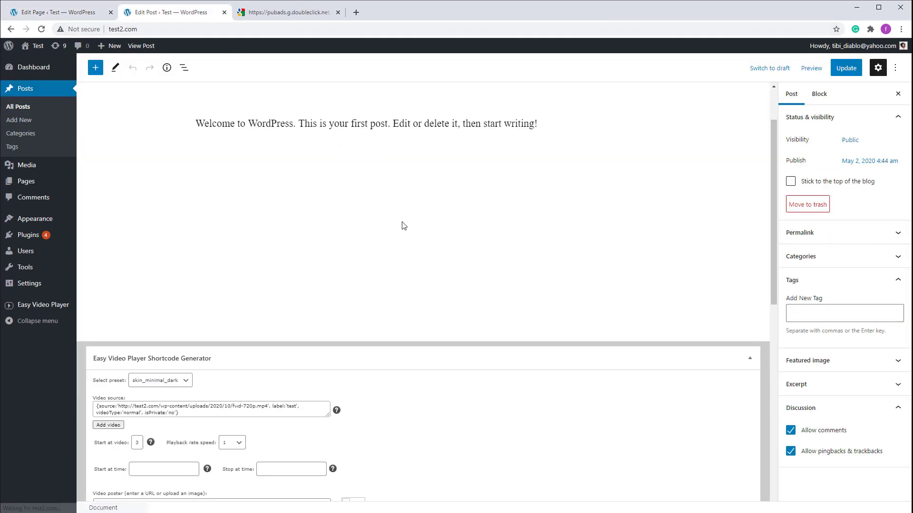
scroll(402, 226, "down", 5)
scroll(227, 189, "down", 3)
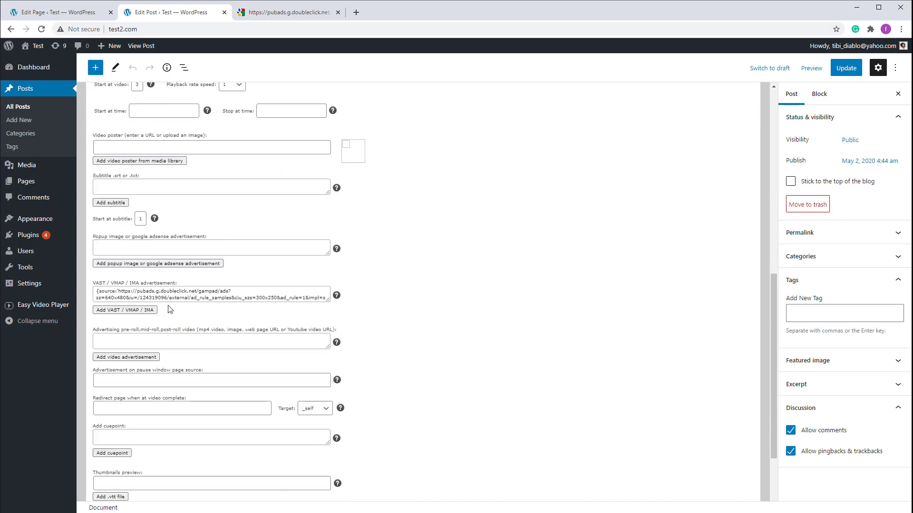
scroll(162, 426, "down", 2)
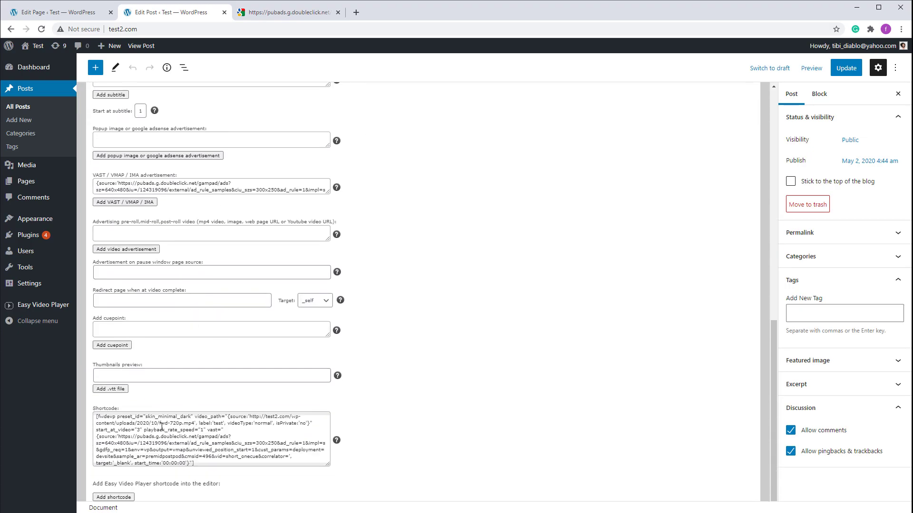
left_click(216, 462)
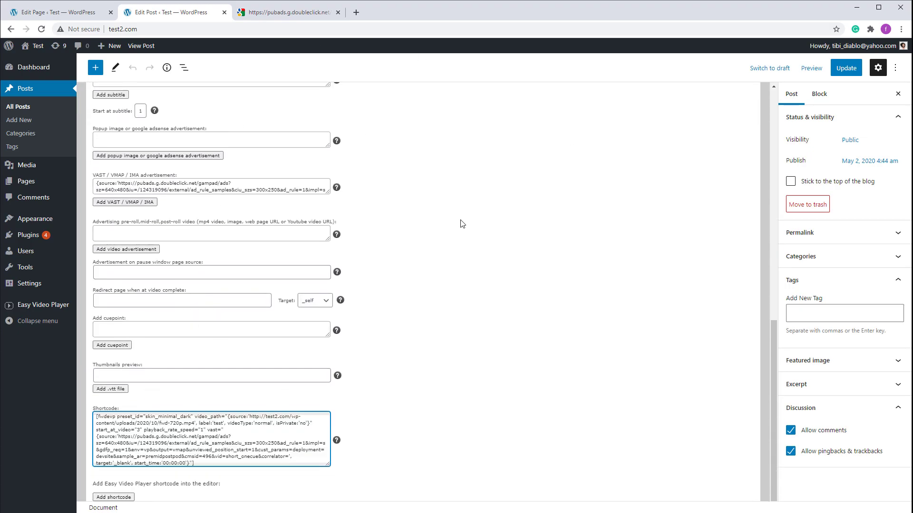
key("alt+Left")
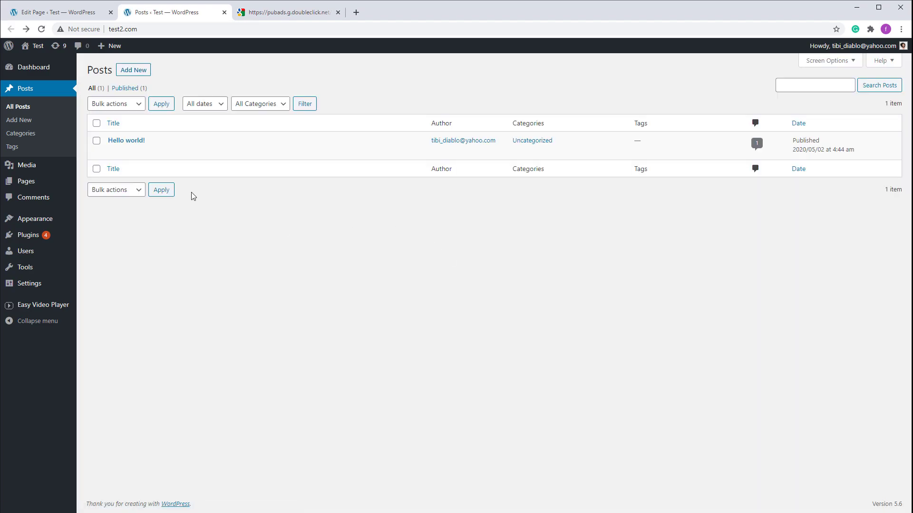
Close the Posts tab and paste the generator's shortcode into the page's Shortcode block.
middle_click(198, 14)
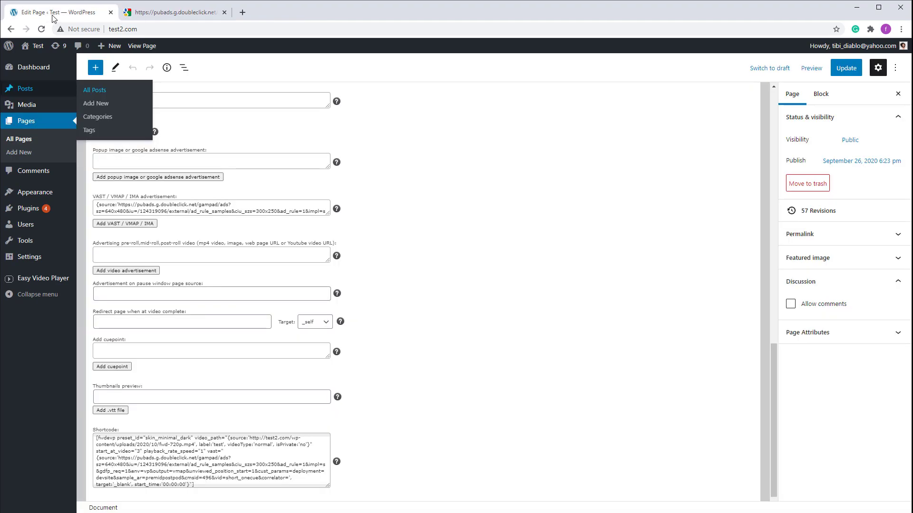
scroll(452, 273, "up", 10)
scroll(405, 298, "up", 1)
scroll(405, 297, "down", 6)
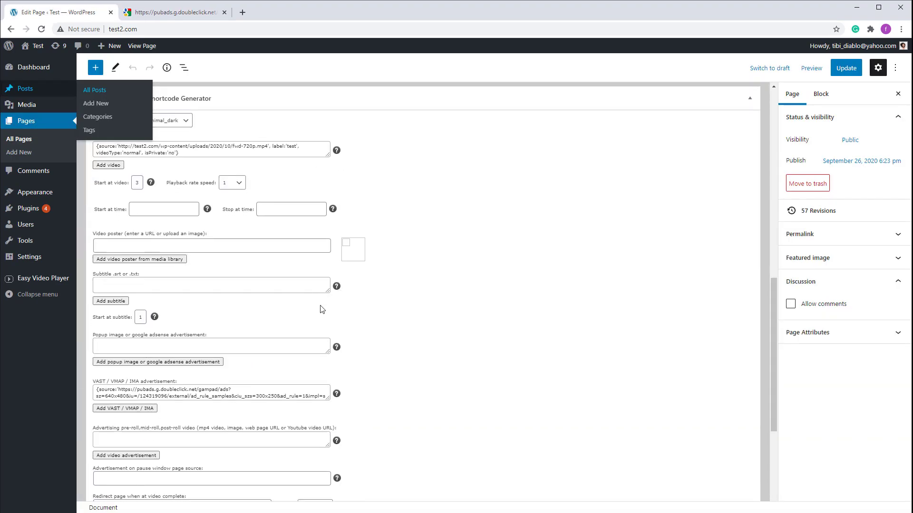
scroll(320, 309, "down", 4)
left_click(263, 436)
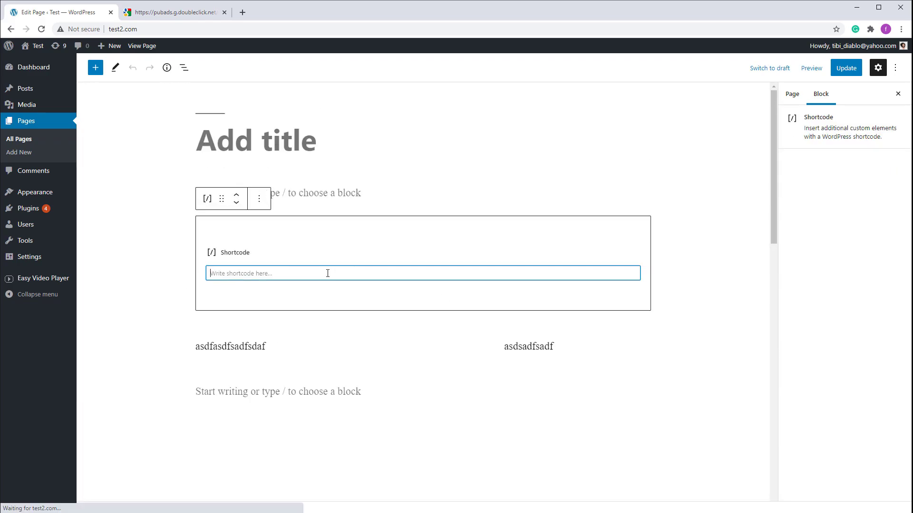
type("[fwdevp preset_id=\"skin_minimal_dark\" video_path=\"{source:'http://test2.com/wp-content/uploads/2020/10/fwd-720p.mp4', label:'test', videoType:'normal', isPrivate:'no'}\" start_at_video=\"3\" playback_rate_speed=\"1\" vast=\"{source:'https://pubads.g.doubleclick.net/gampad/ads?sz=640x480&iu=/124319096/external/ad_rule_samples&ciu_szs=300x250&ad_rule=1&impl=s&gdfp_req=1&env=vp&output=vmap&unviewed_position_start=1&cust_params=deployment=devsite&sample_ar=premidpostpod&cmsid=496&vid=short_onecue&correlator=', target:'_blank', start_time:'00:00:00'}\"]")
Update the Test page and preview it in a new tab.
left_click(849, 68)
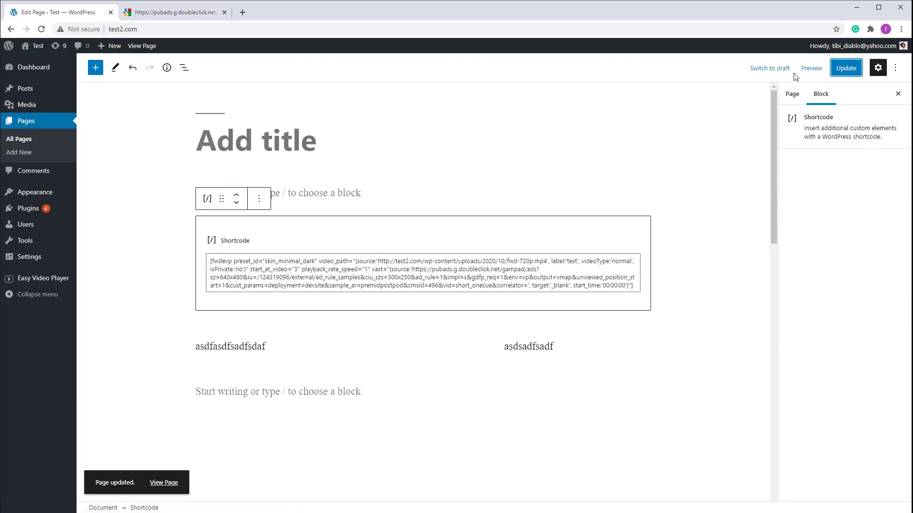
left_click(808, 68)
left_click(752, 156)
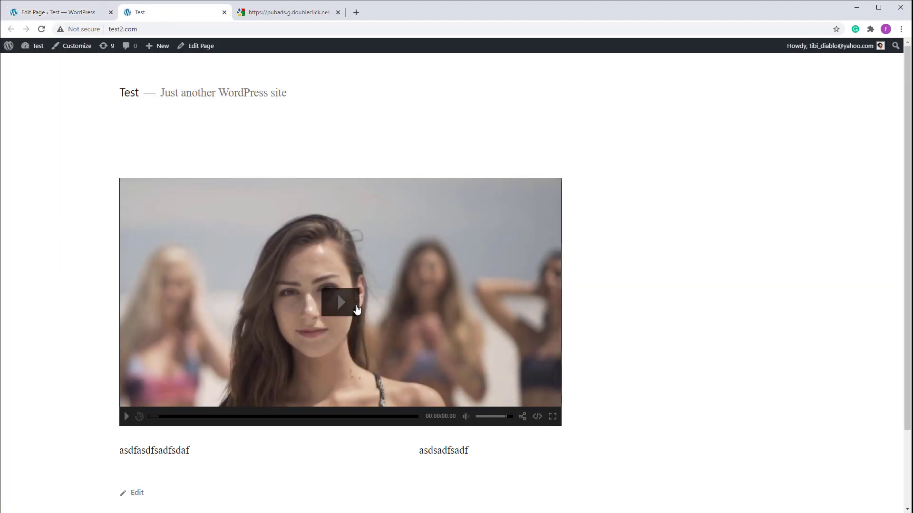
Play the video on the preview page, seek forward and back, then pause it.
left_click(357, 309)
left_click(274, 416)
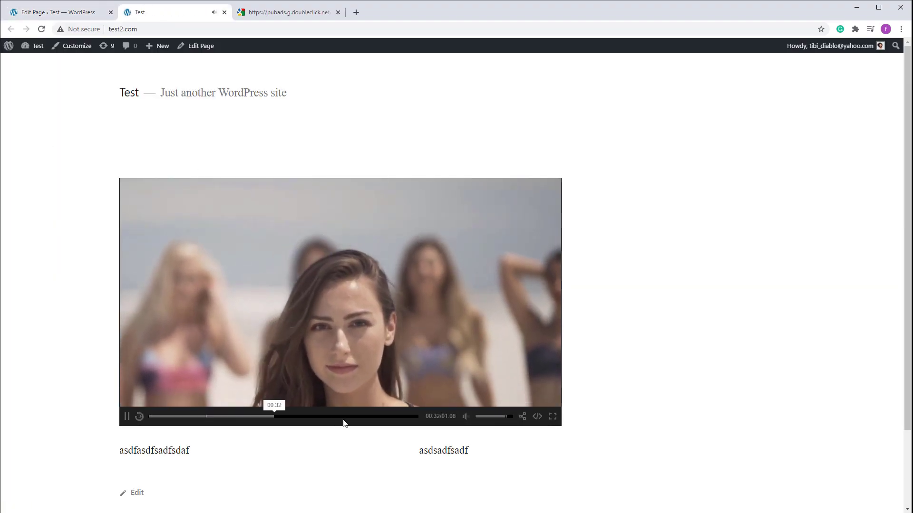
left_click(212, 417)
left_click(127, 416)
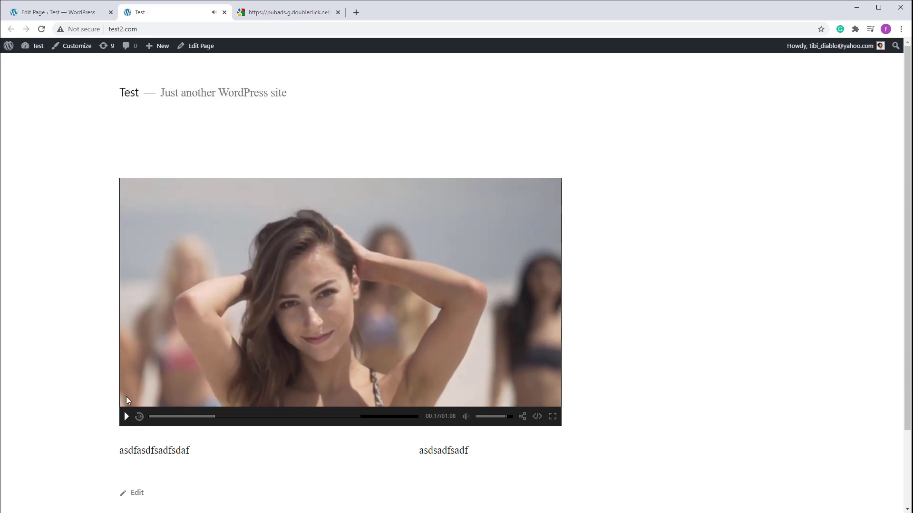
Look over the pubads VMAP XML tab, then switch back to the earlier tab.
left_click(292, 15)
left_click(41, 29)
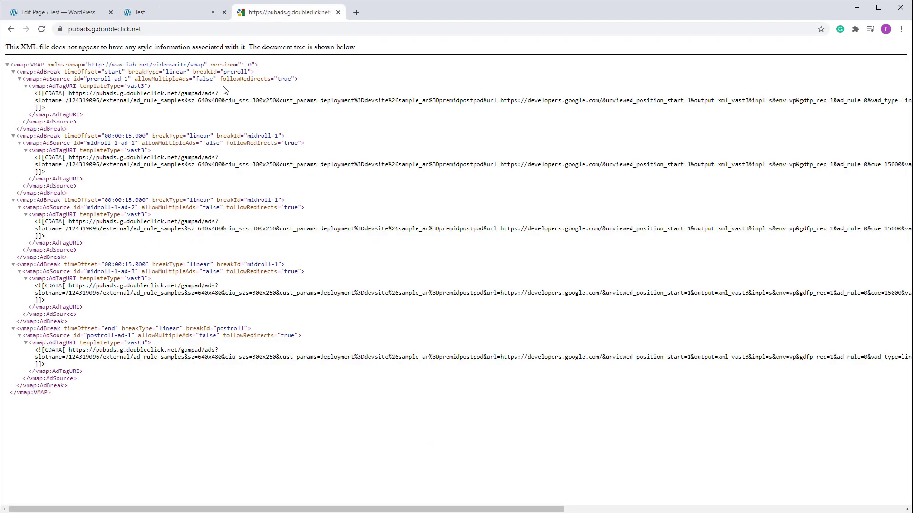
left_click(144, 15)
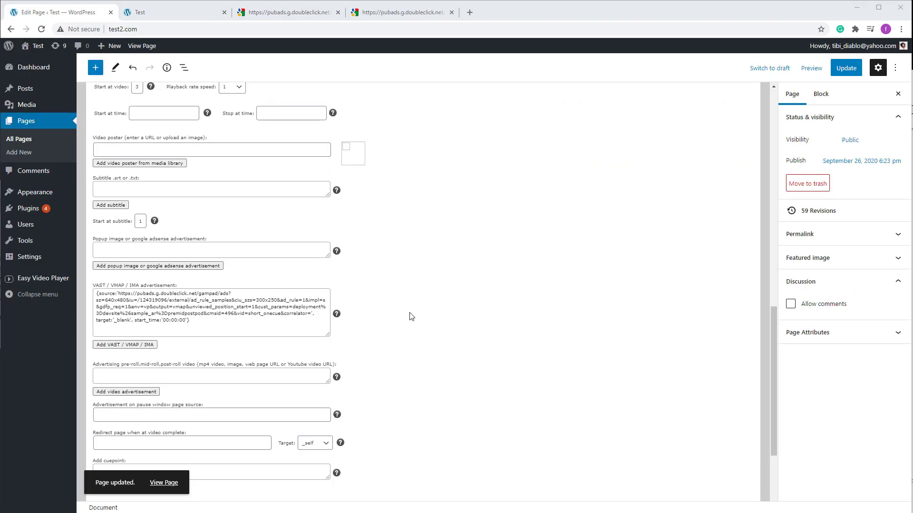
Replace the Shortcode block's content with the generated VMAP shortcode and update the page.
scroll(268, 316, "down", 3)
key("ctrl+a")
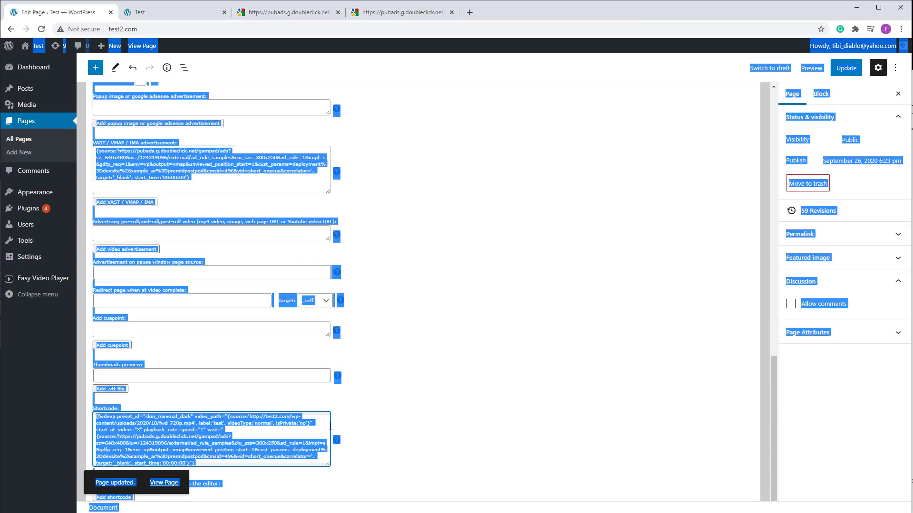
left_click(303, 430)
key("ctrl+a")
left_click(274, 457)
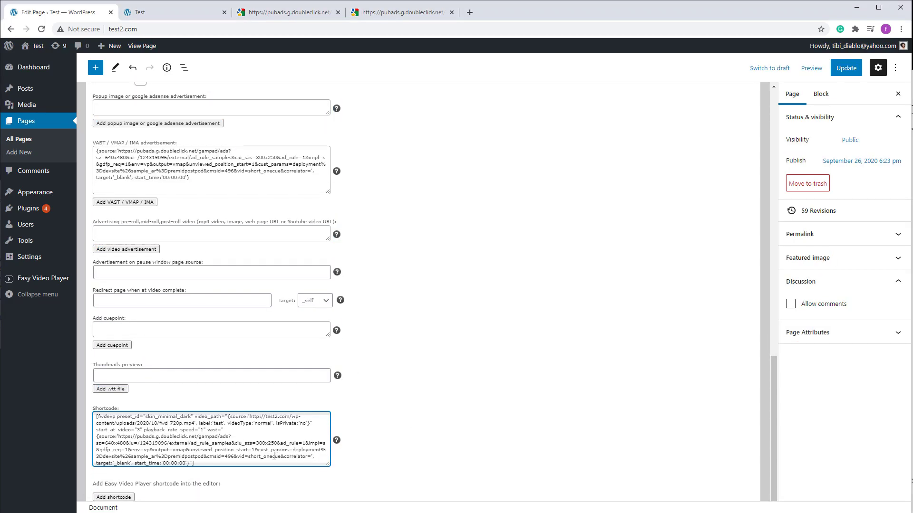
key("ctrl+a")
key("ctrl+c")
scroll(470, 217, "up", 15)
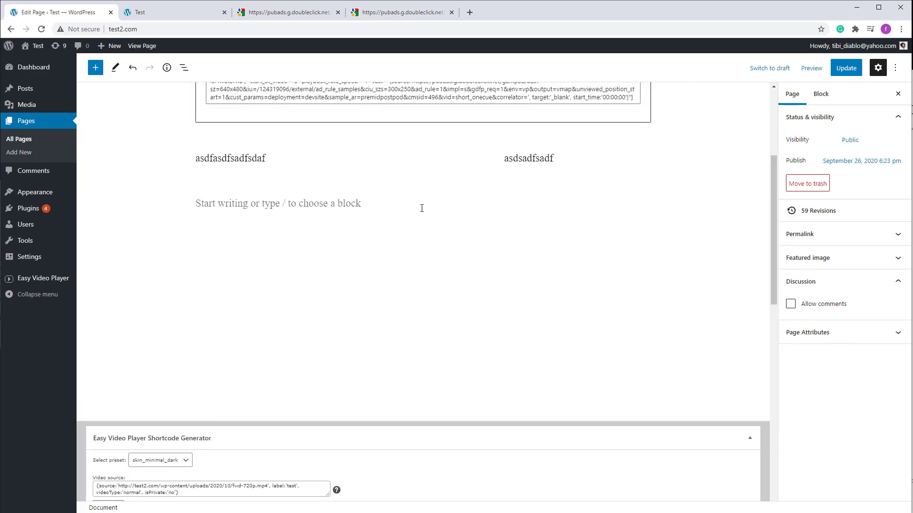
left_click(432, 220)
key("ctrl+a")
key("ctrl+v")
left_click(846, 68)
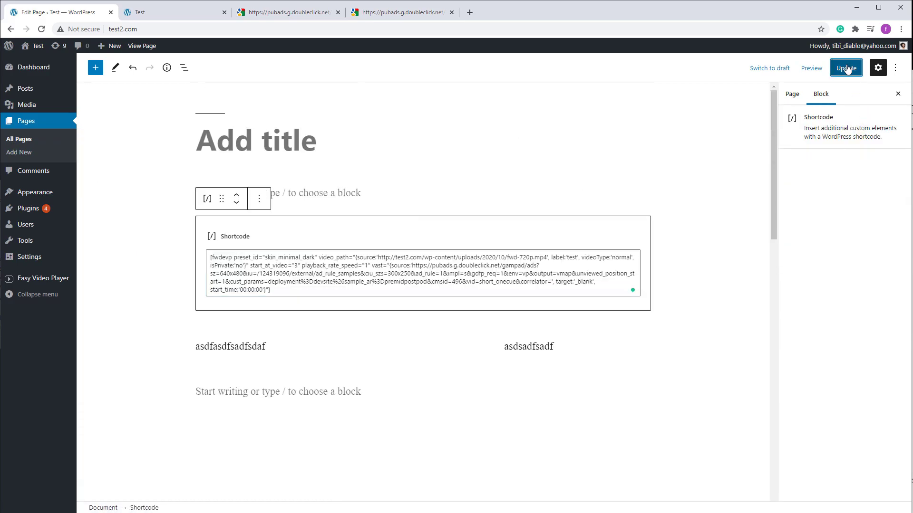
Reload the live Test page, play the preroll ad, mute and pause it, then return.
left_click(182, 15)
key("F5")
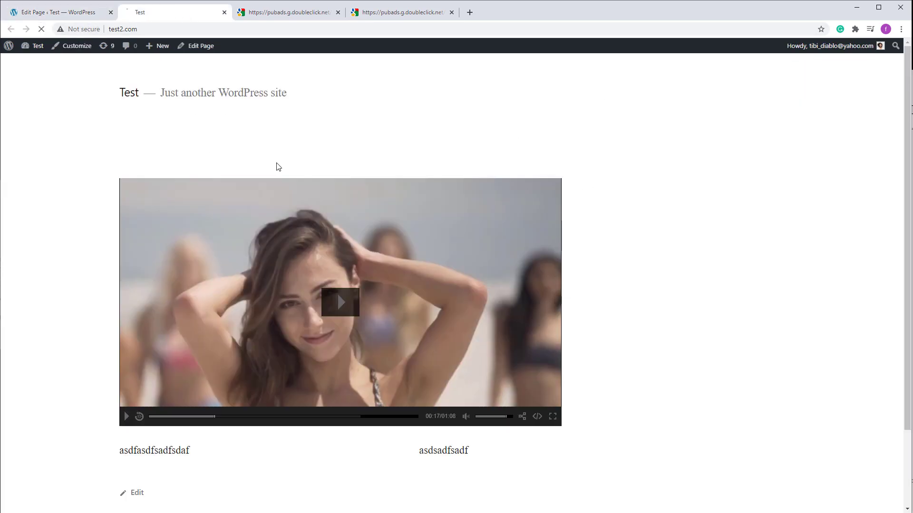
left_click(379, 315)
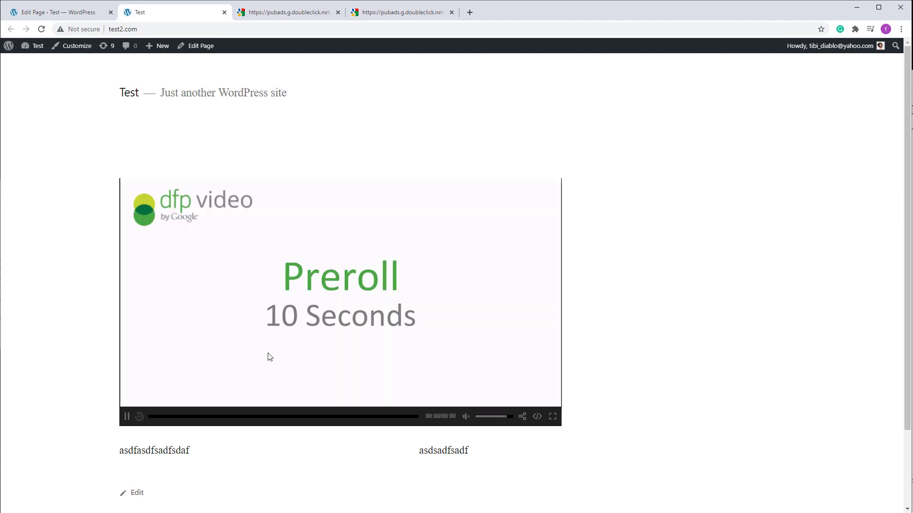
left_click(467, 417)
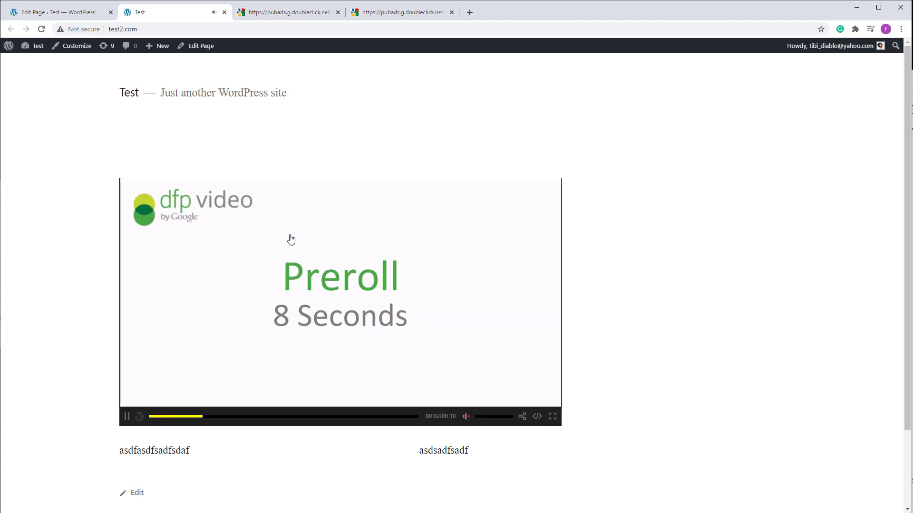
left_click(126, 417)
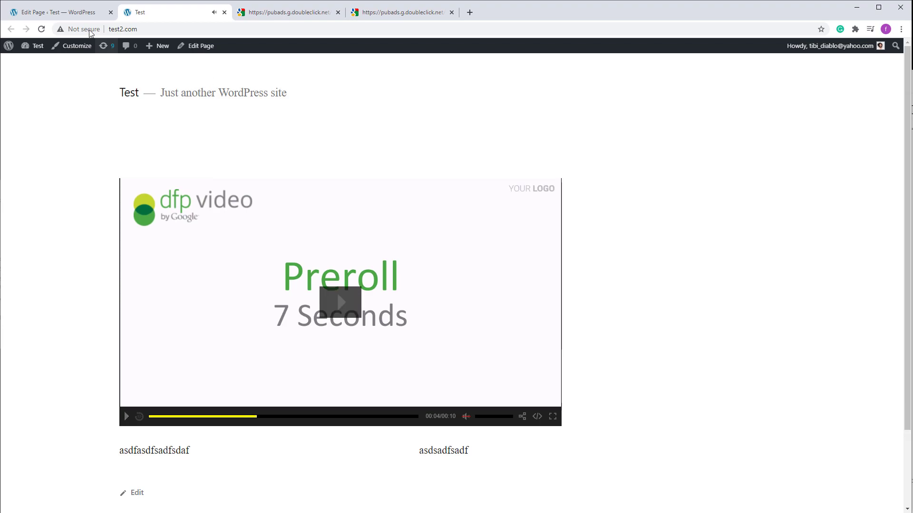
left_click(88, 17)
Scroll through the shortcode generator and update the page.
scroll(159, 240, "down", 6)
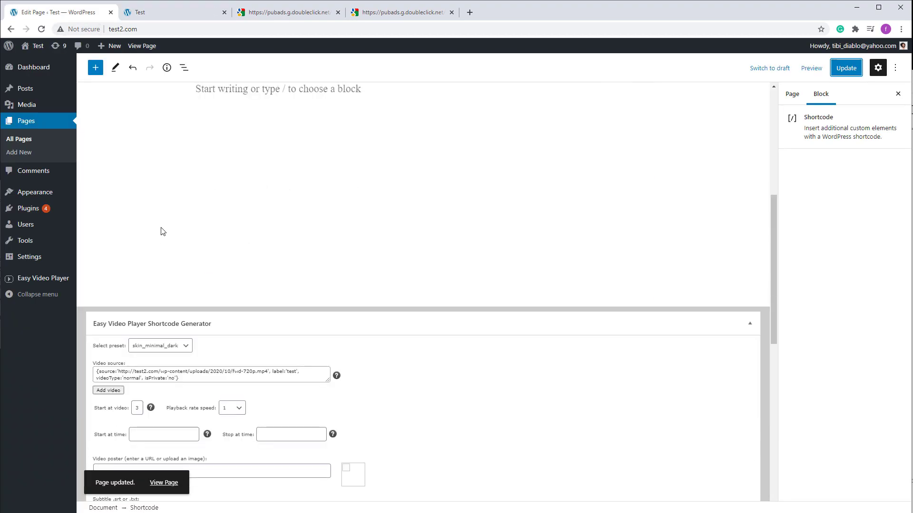
scroll(167, 247, "down", 5)
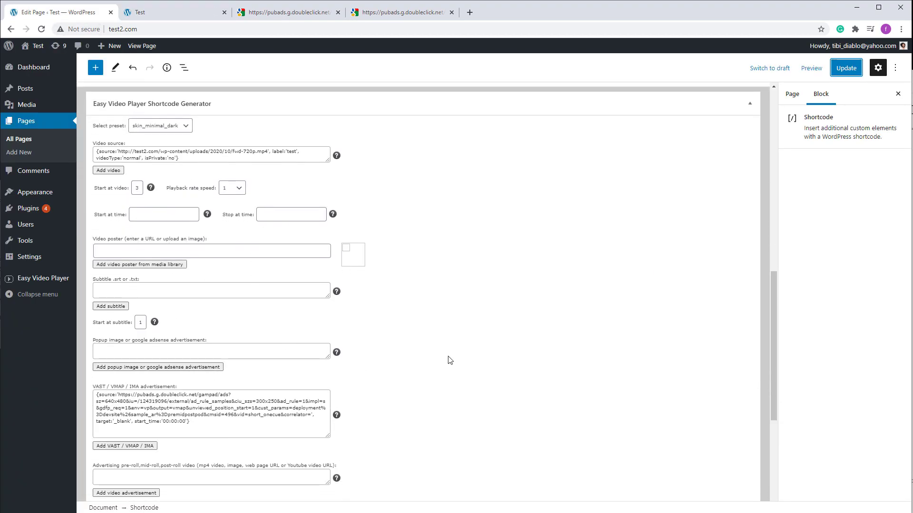
scroll(333, 342, "down", 2)
scroll(201, 326, "down", 1)
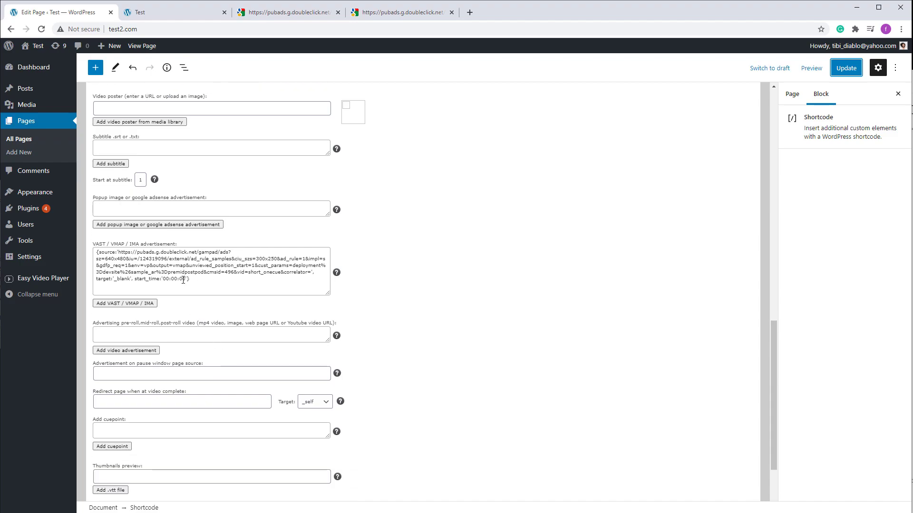
scroll(428, 313, "down", 2)
scroll(441, 306, "up", 1)
scroll(441, 306, "up", 3)
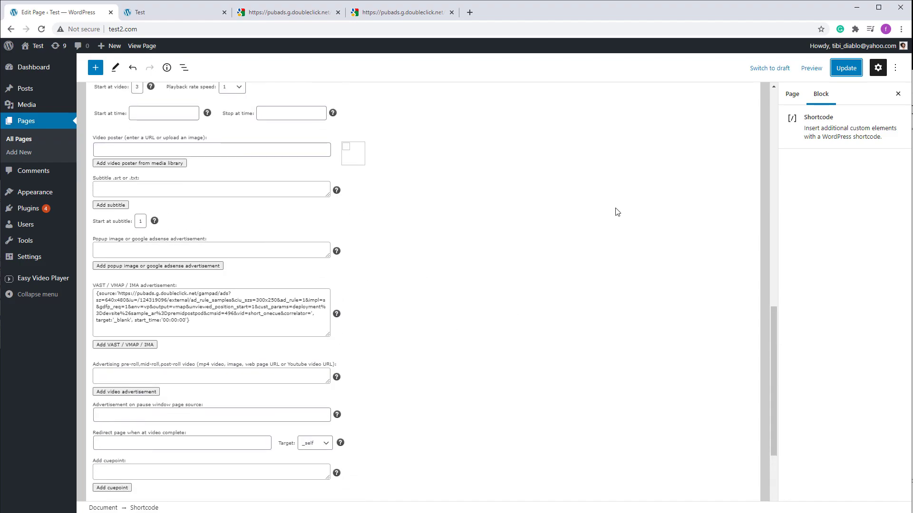
left_click(837, 71)
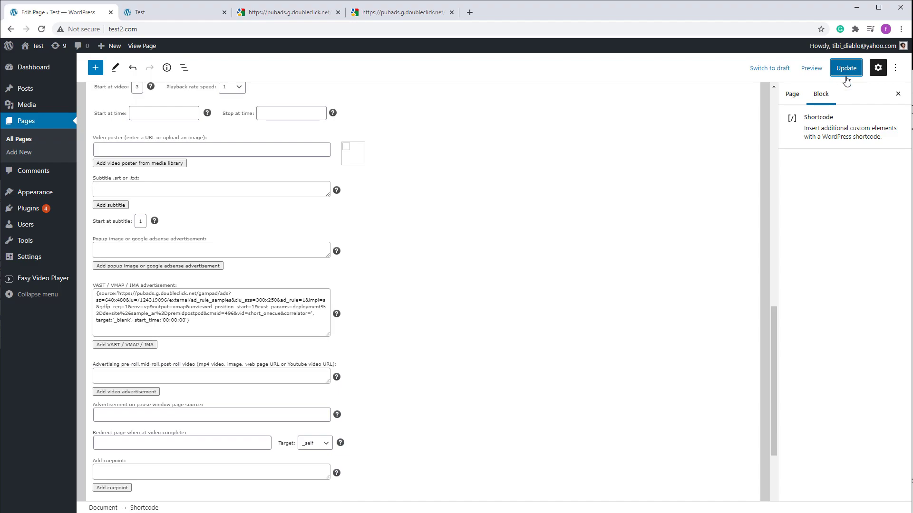
Enter 'asdfasdf' in the pre-roll video advertisement field and reload the editor.
left_click(186, 372)
type("asdfasdf")
left_click(33, 67)
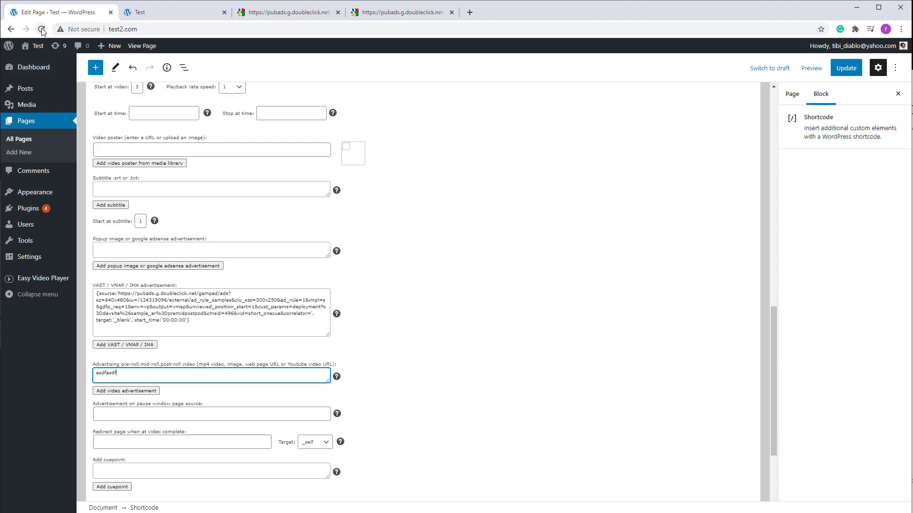
Enter 'asdcascdasdc' as the pause-window advertisement source and update the page.
scroll(395, 292, "down", 2)
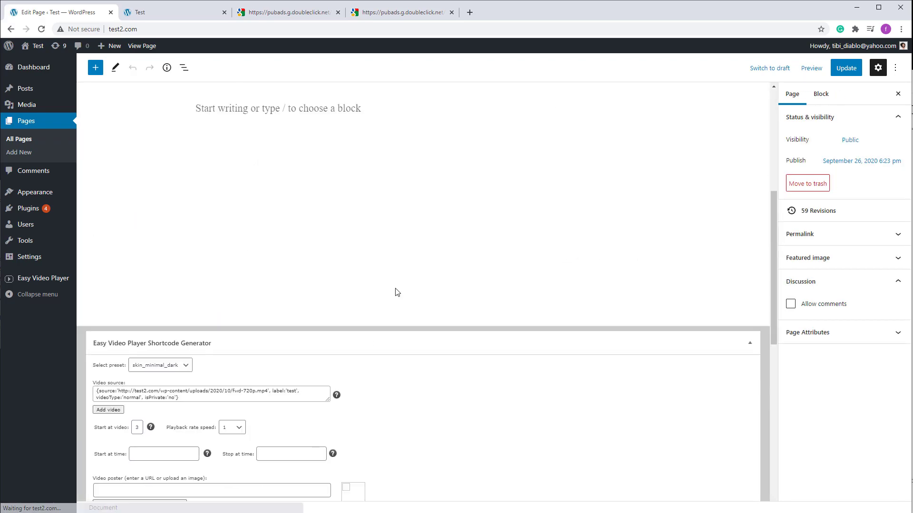
scroll(441, 277, "down", 8)
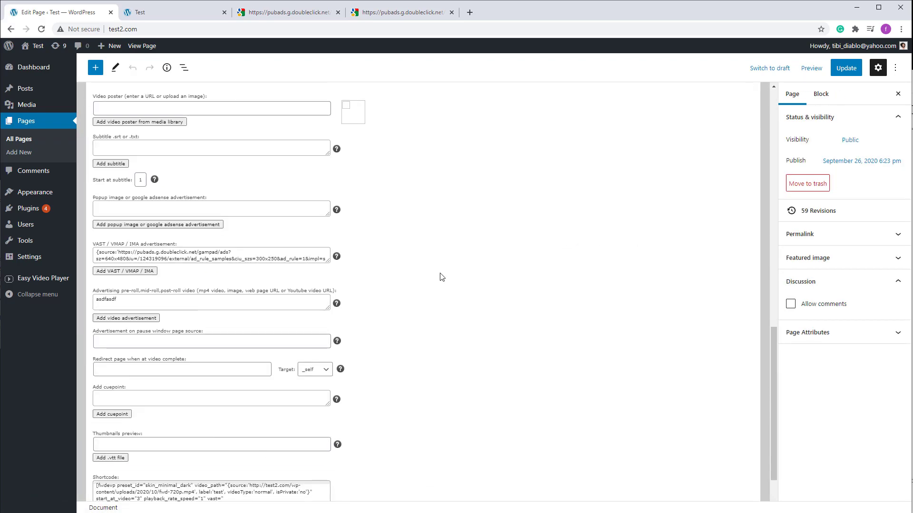
left_click(136, 342)
type("asdcascdasdc")
left_click(853, 71)
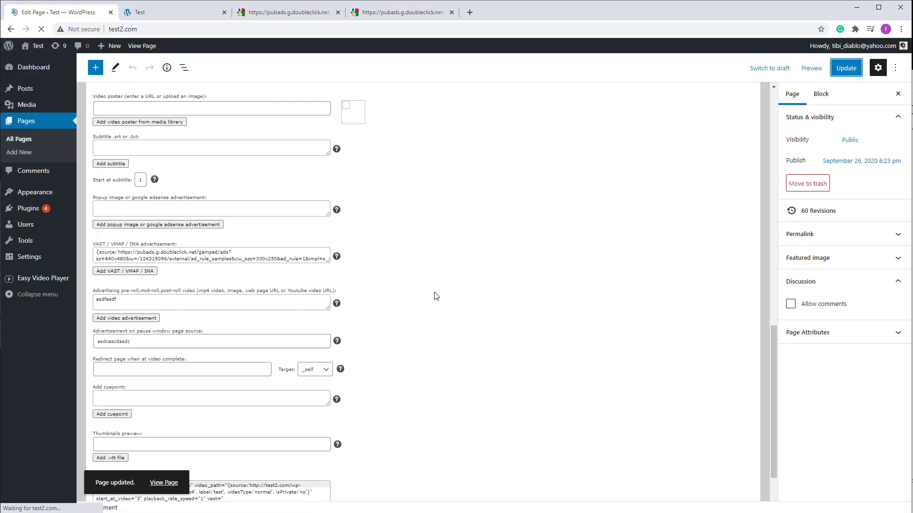
Clear the pause-window advertisement source text and update the page again.
scroll(239, 259, "down", 4)
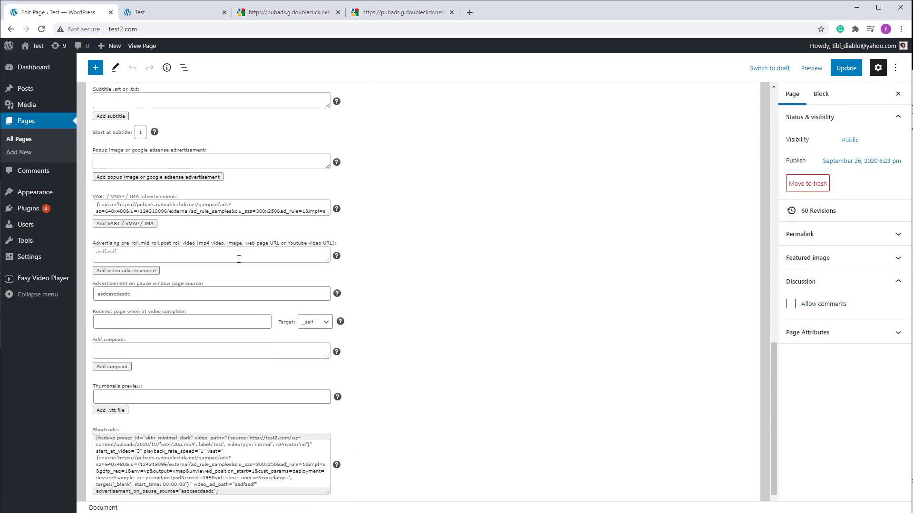
double_click(157, 293)
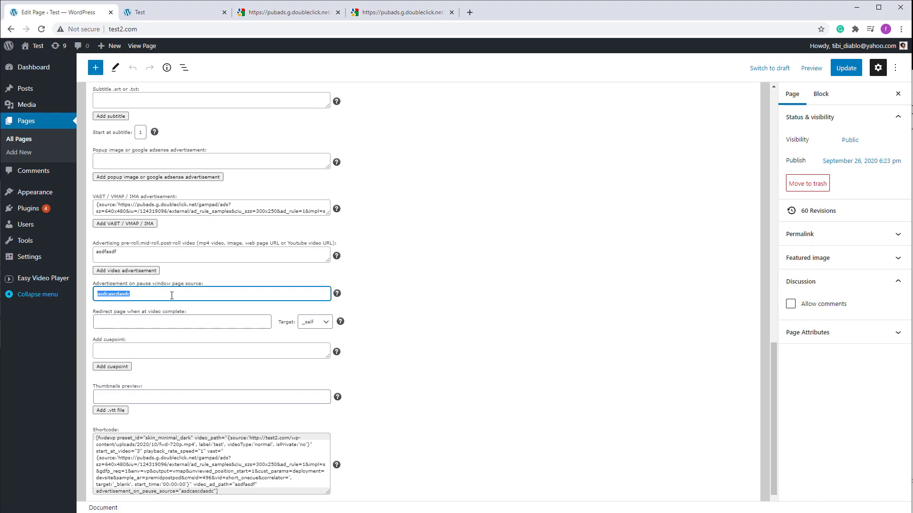
key("BackSpace")
left_click(846, 68)
scroll(399, 304, "down", 1)
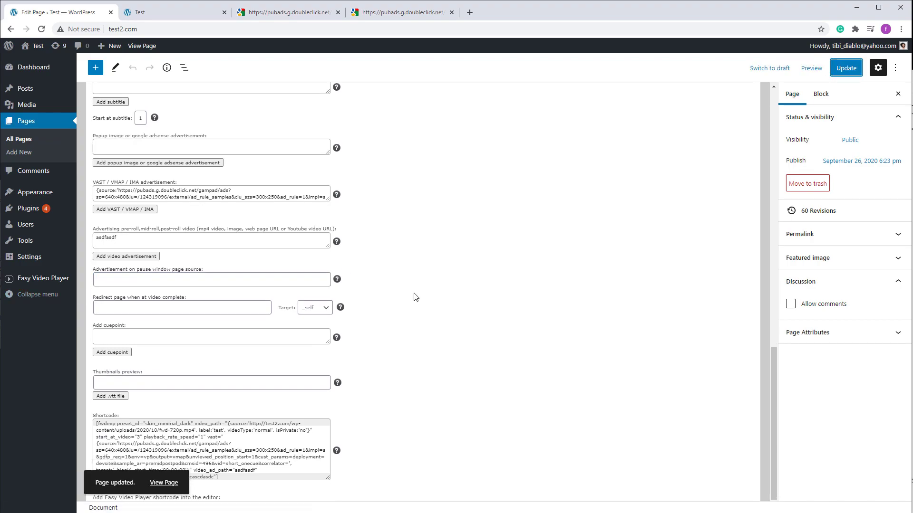
scroll(448, 317, "up", 5)
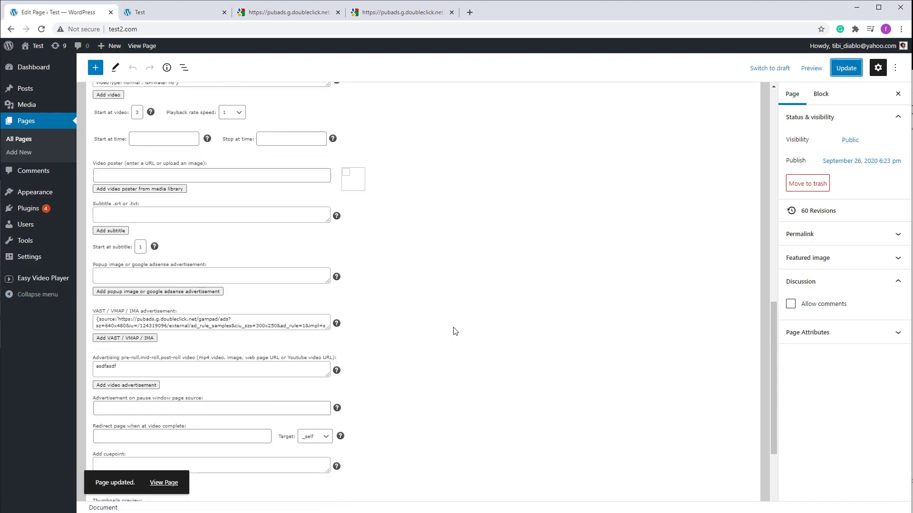